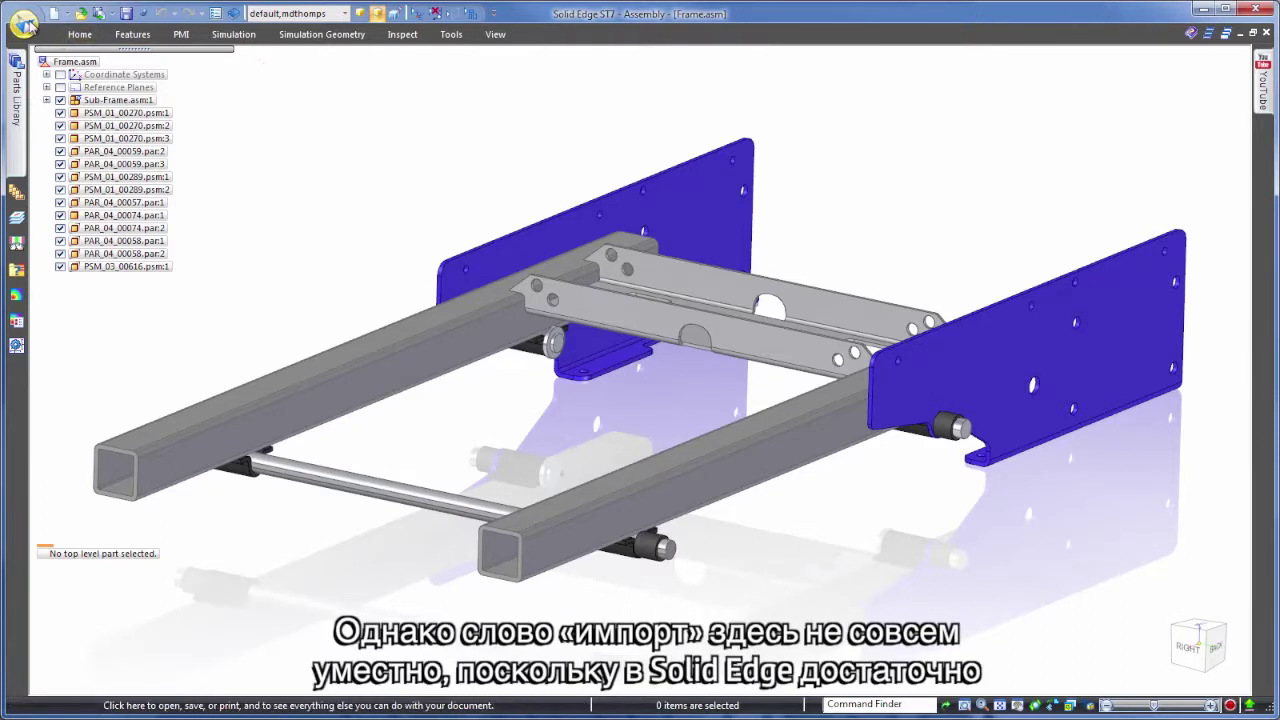
- Open Adapter.SLDPRT as a SolidWorks part file using the ISO Part.par template
left_click(24, 24)
left_click(58, 87)
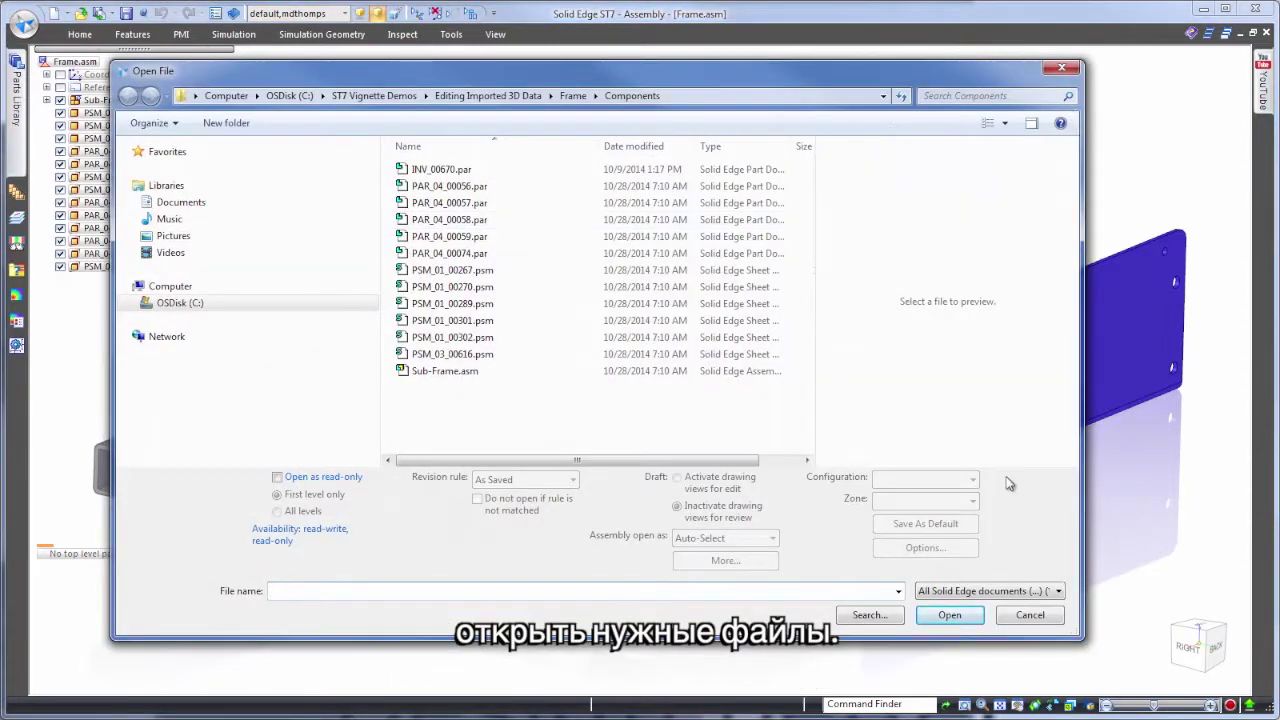
left_click(1055, 591)
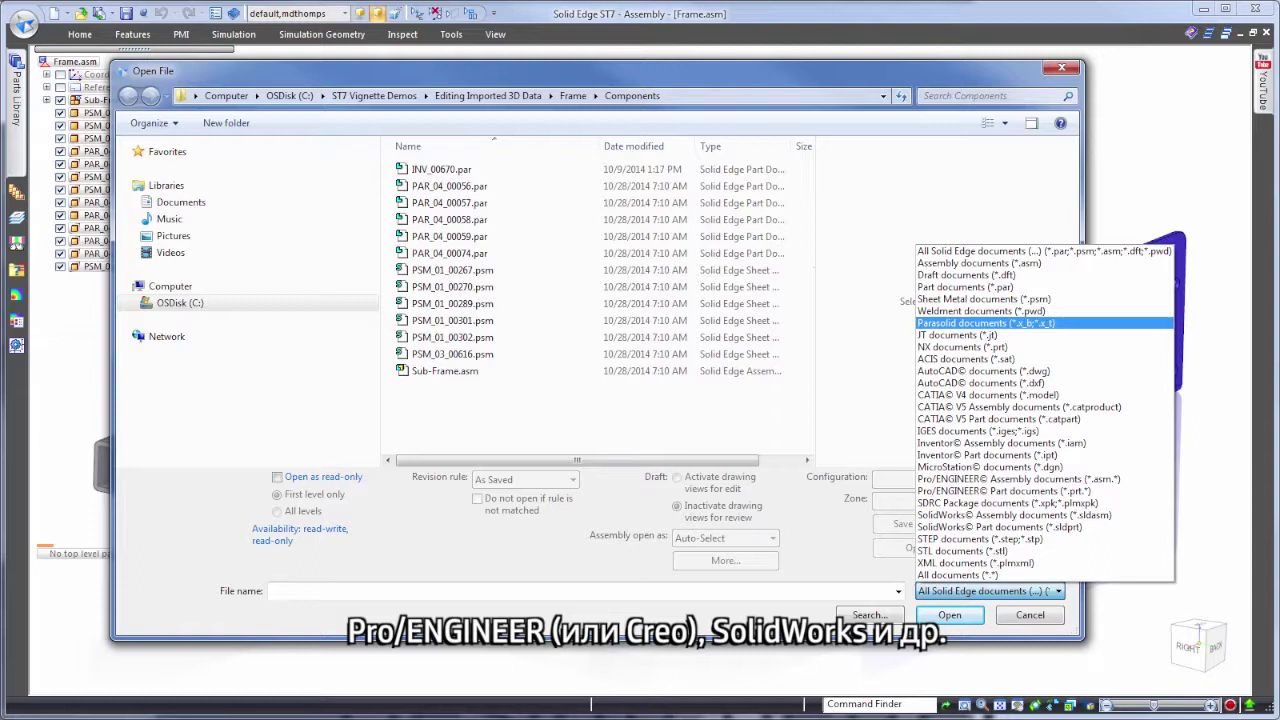
left_click(997, 527)
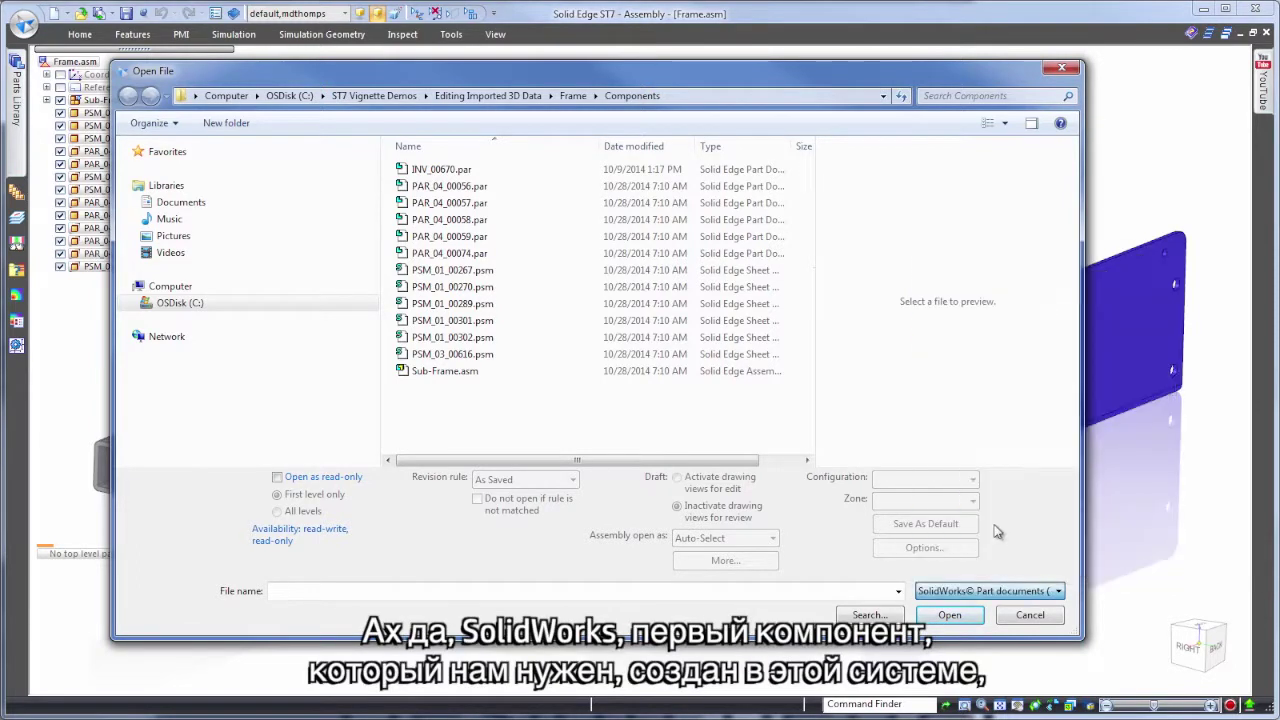
left_click(447, 176)
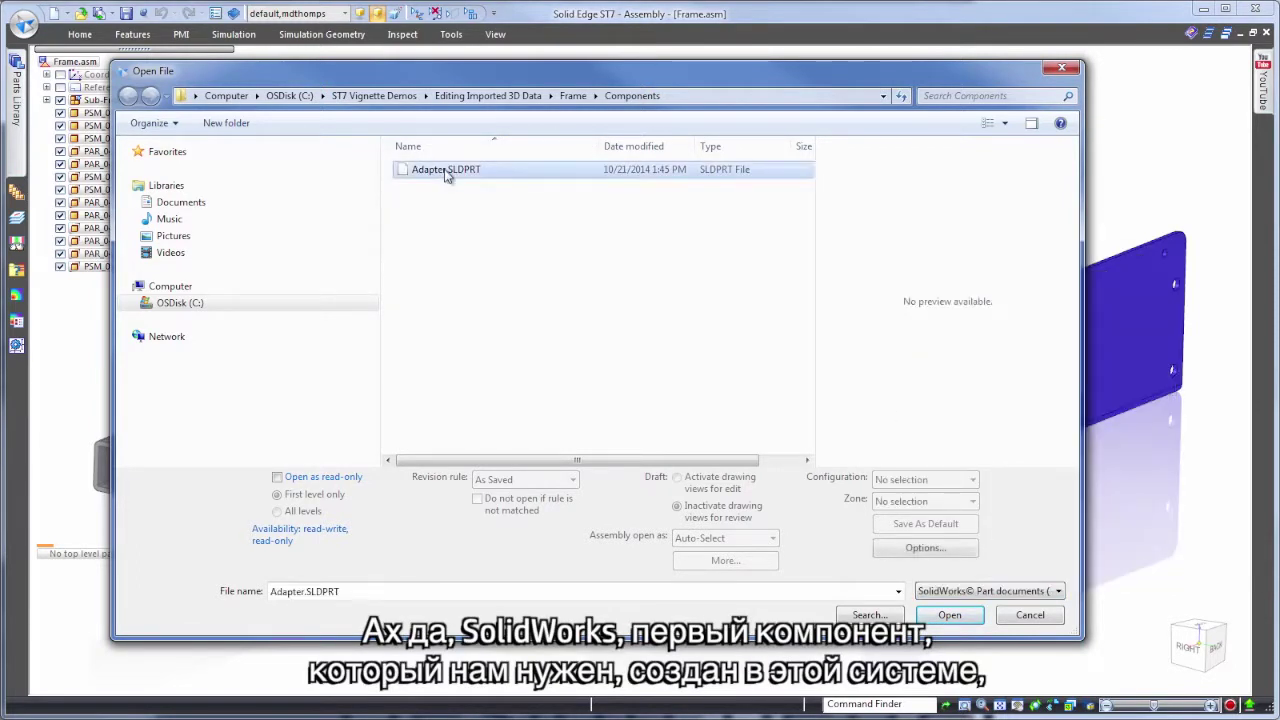
left_click(950, 614)
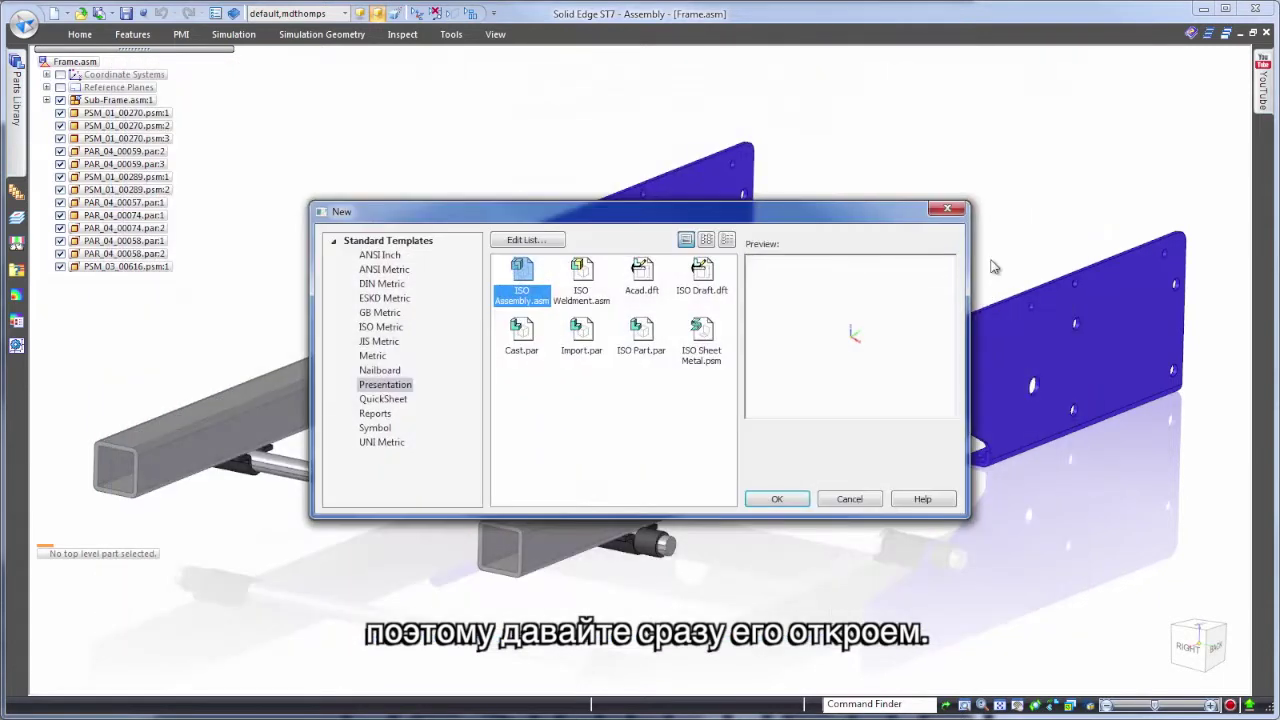
left_click(643, 345)
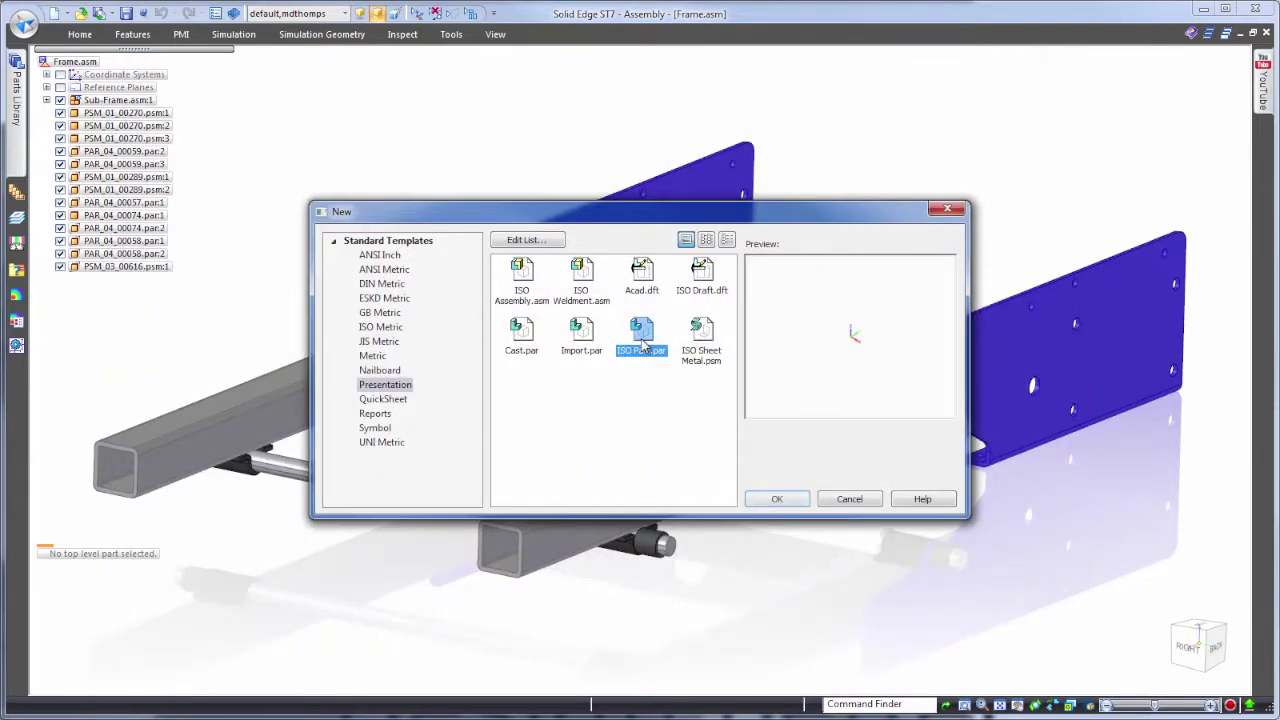
left_click(806, 497)
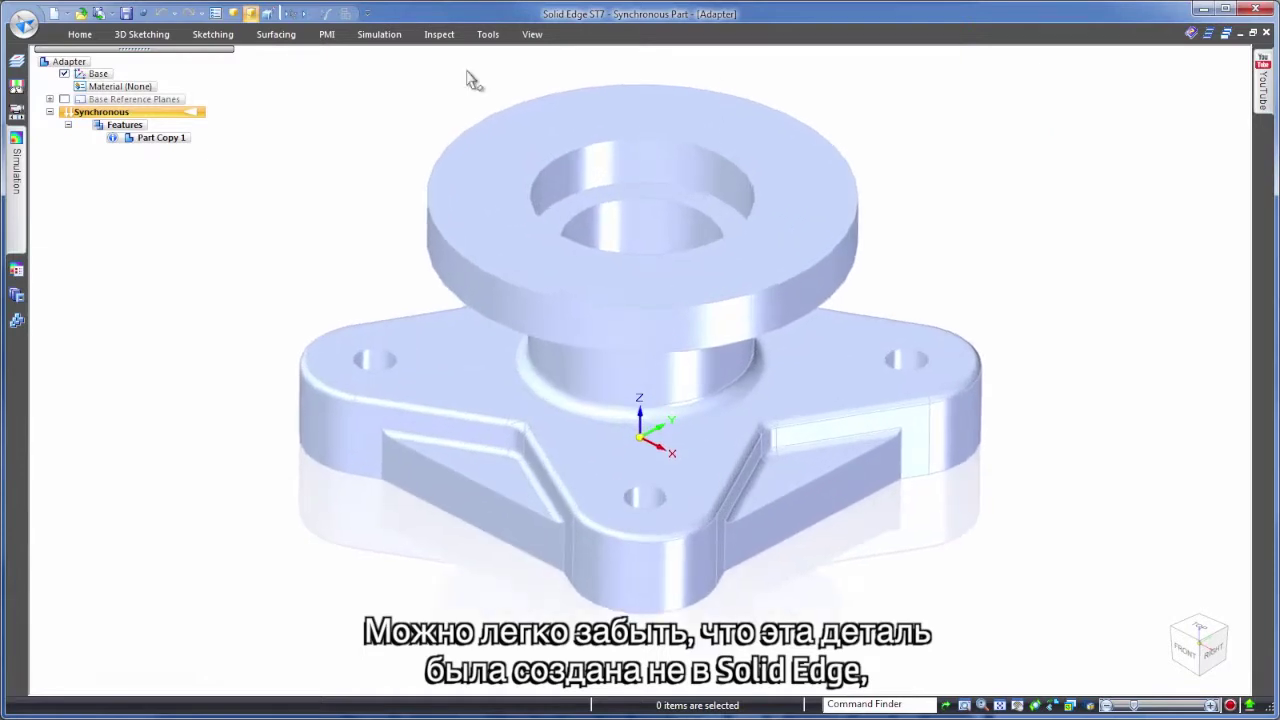
- Paint the whole Adapter body with the Orange style in Part Painter
left_click(526, 37)
left_click(537, 92)
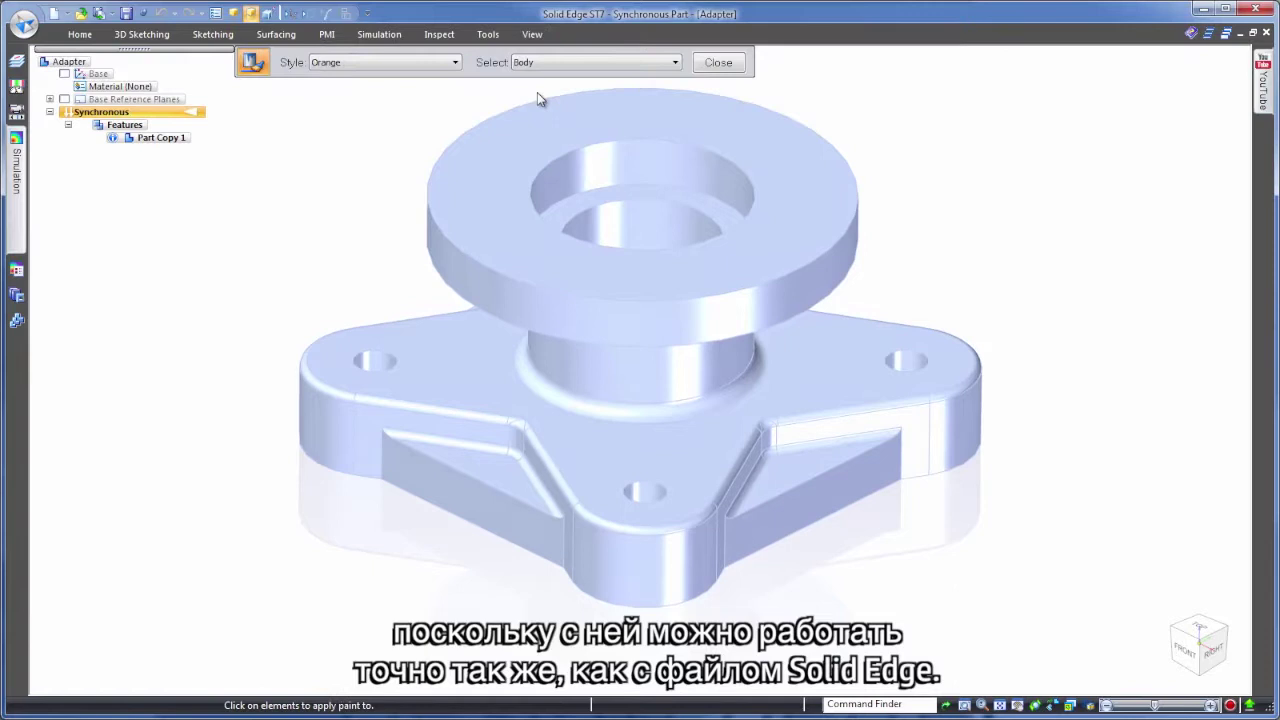
left_click(536, 129)
left_click(718, 62)
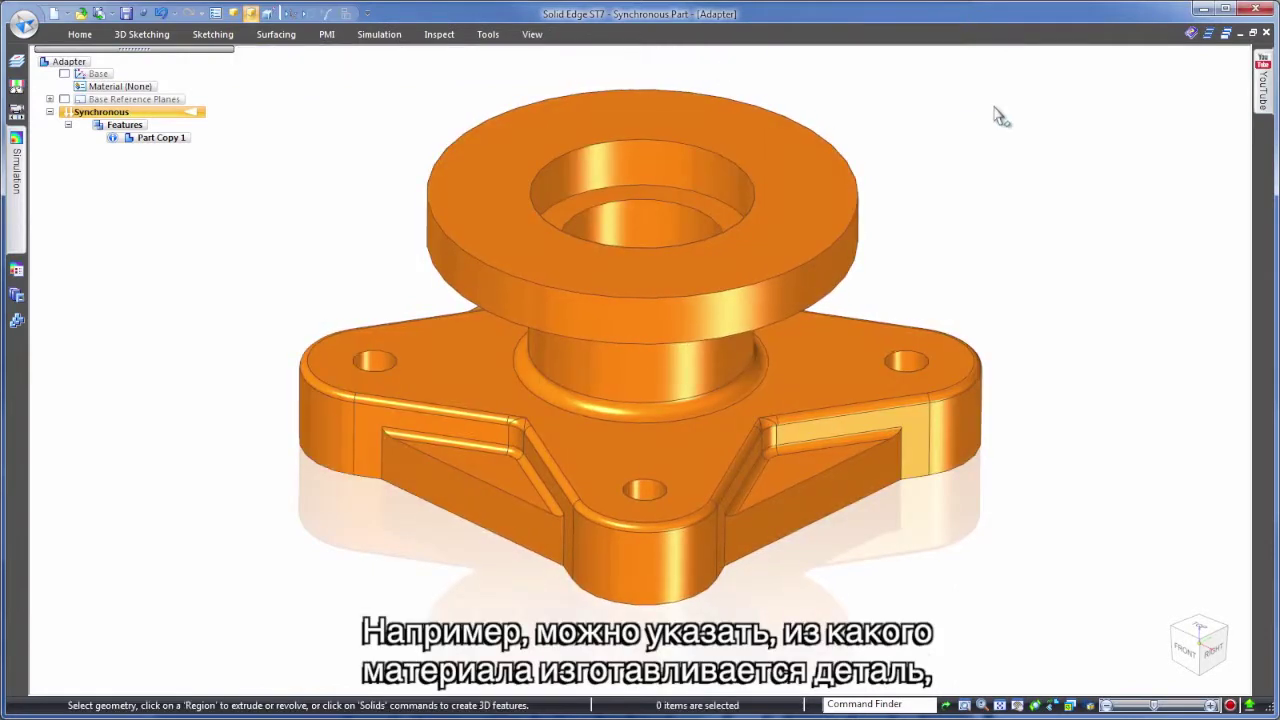
scroll(1001, 116, "down", 2)
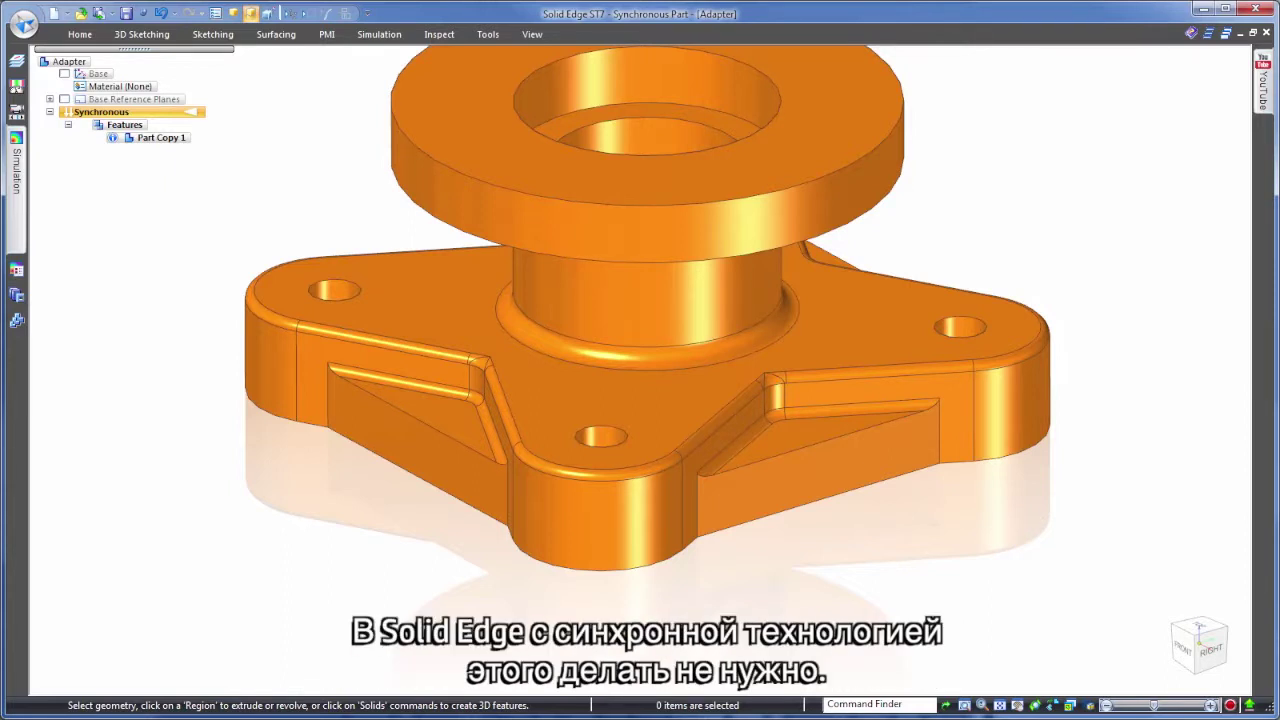
- Move the triangular pocket faces to a new position with the steering wheel
left_click(812, 436)
left_click(814, 438)
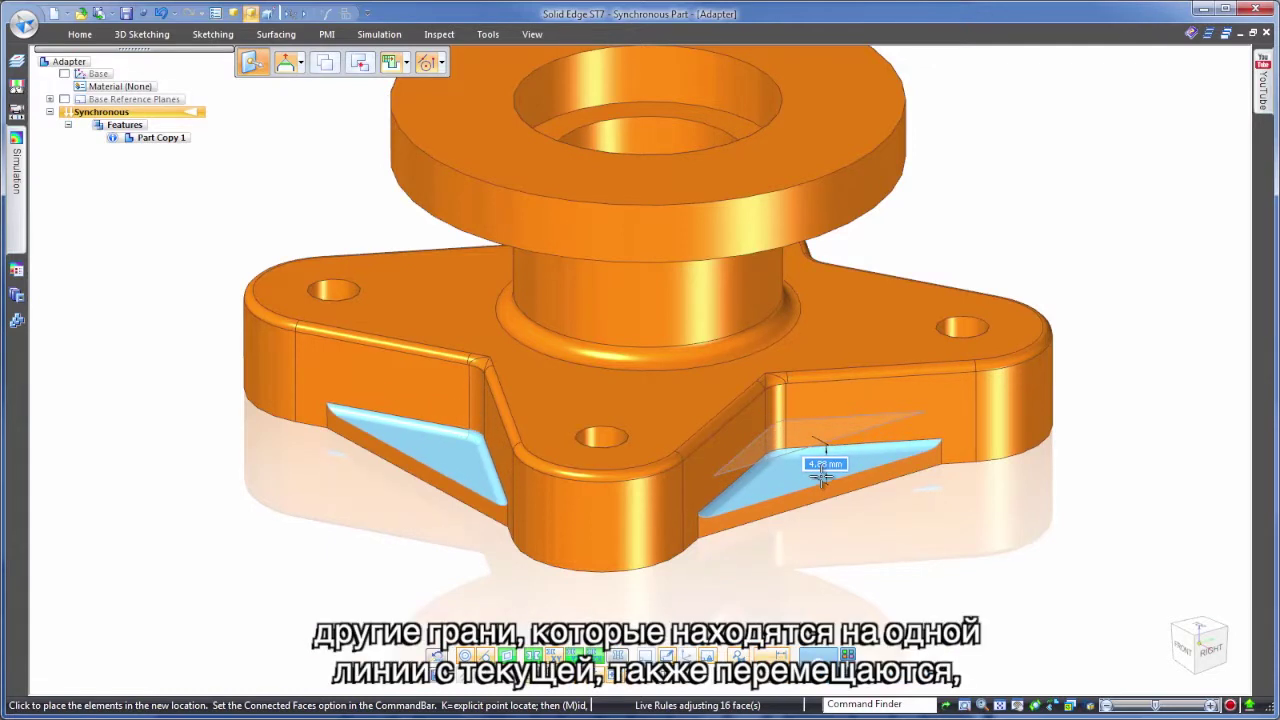
left_click(820, 476)
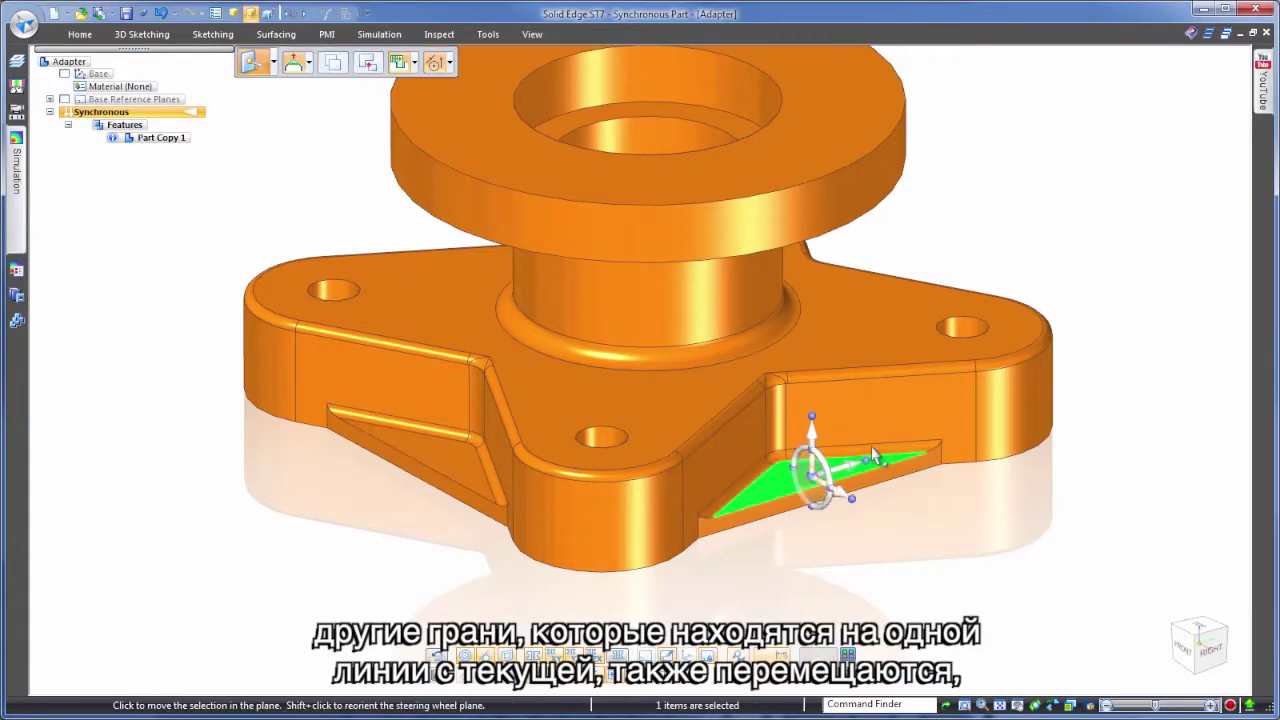
left_click(1089, 289)
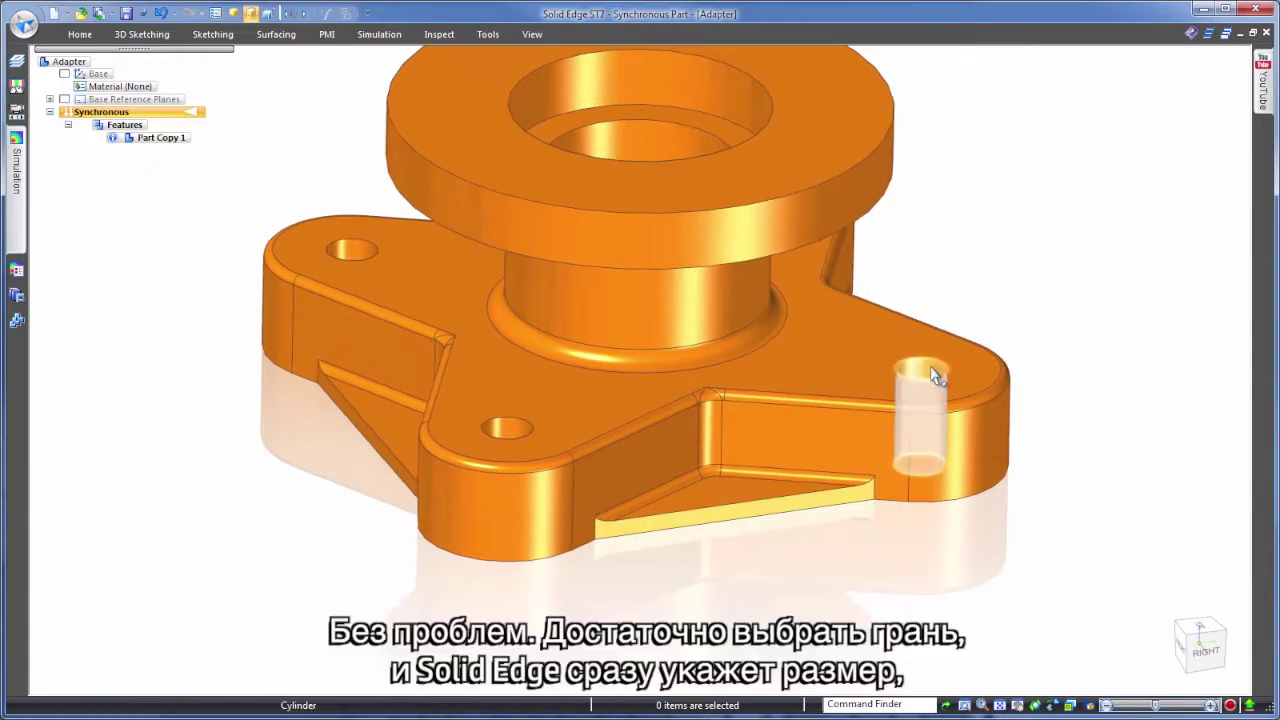
- Change the mounting hole diameter to 5 mm so all matching holes resize
left_click(920, 420)
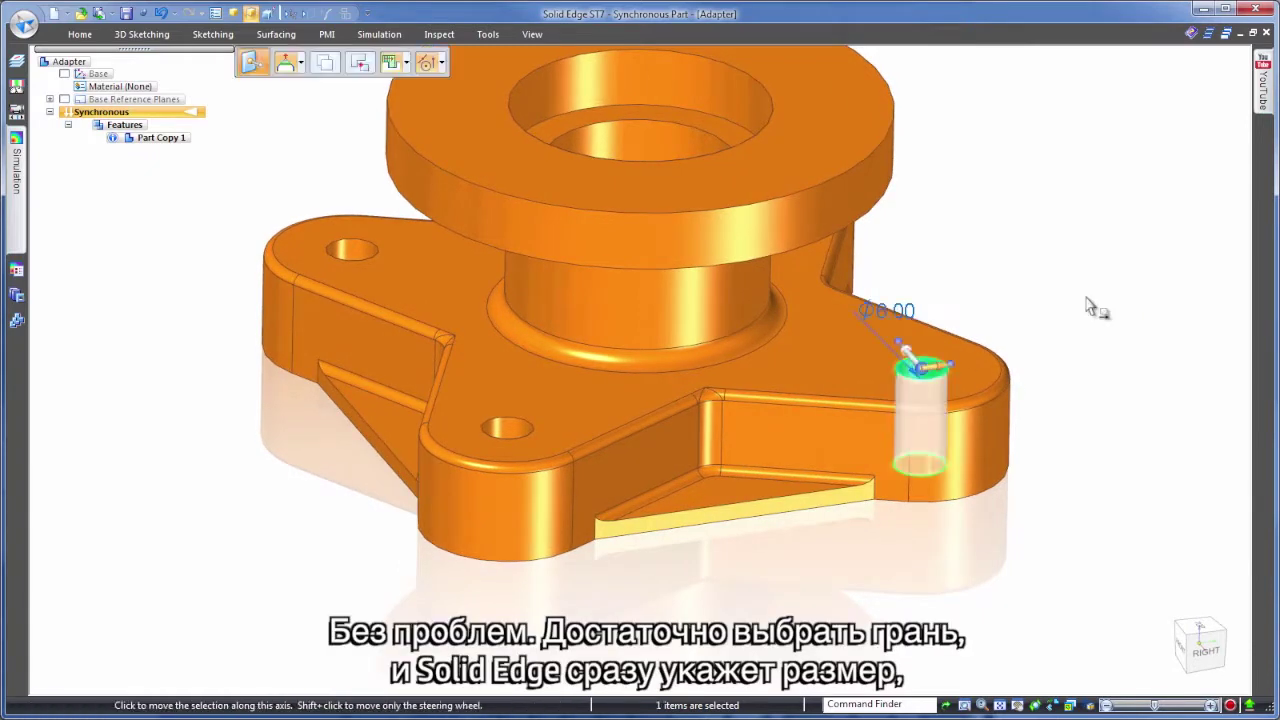
left_click(919, 316)
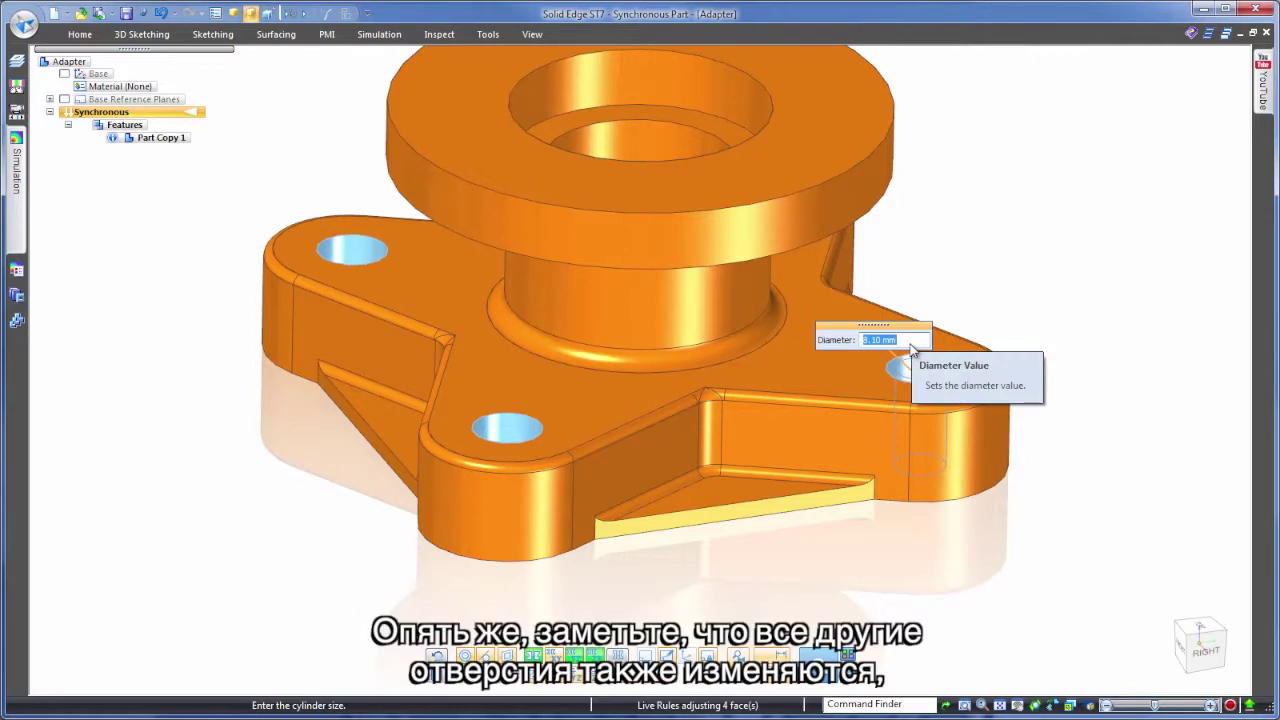
type("5")
key("Return")
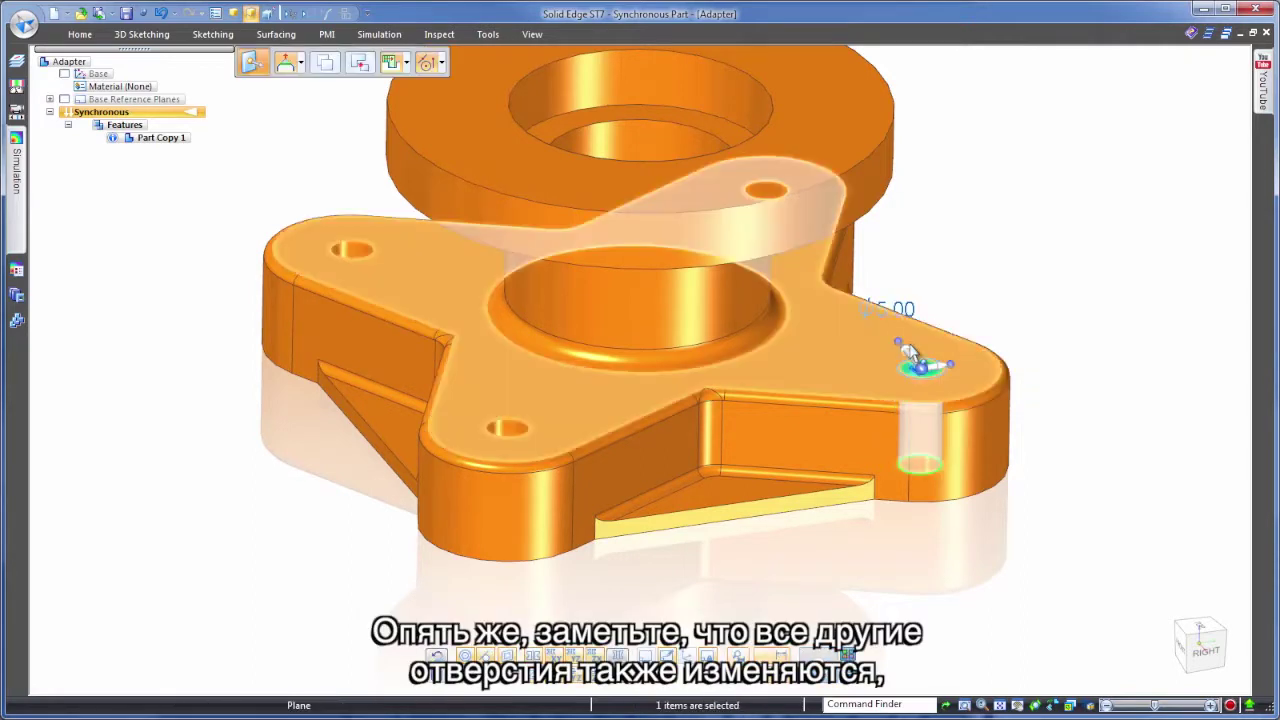
left_click(1057, 277)
middle_click_drag(1057, 277, 1030, 246)
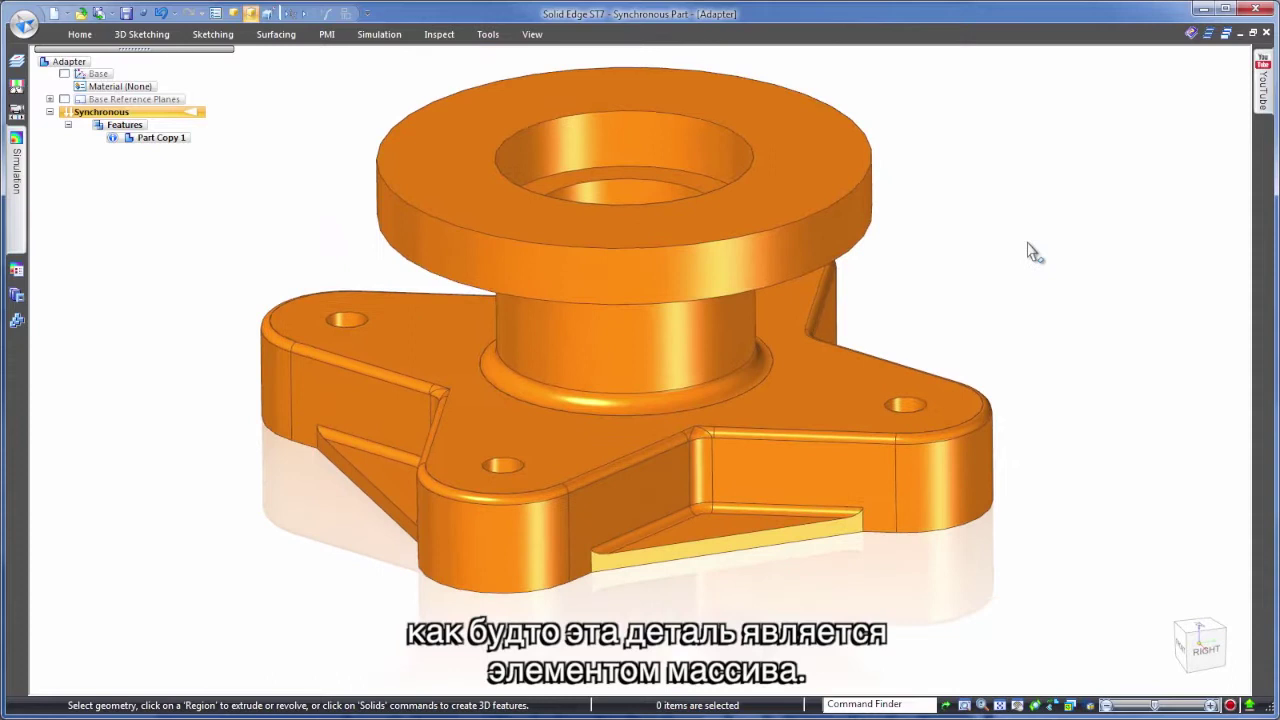
right_click(1030, 246)
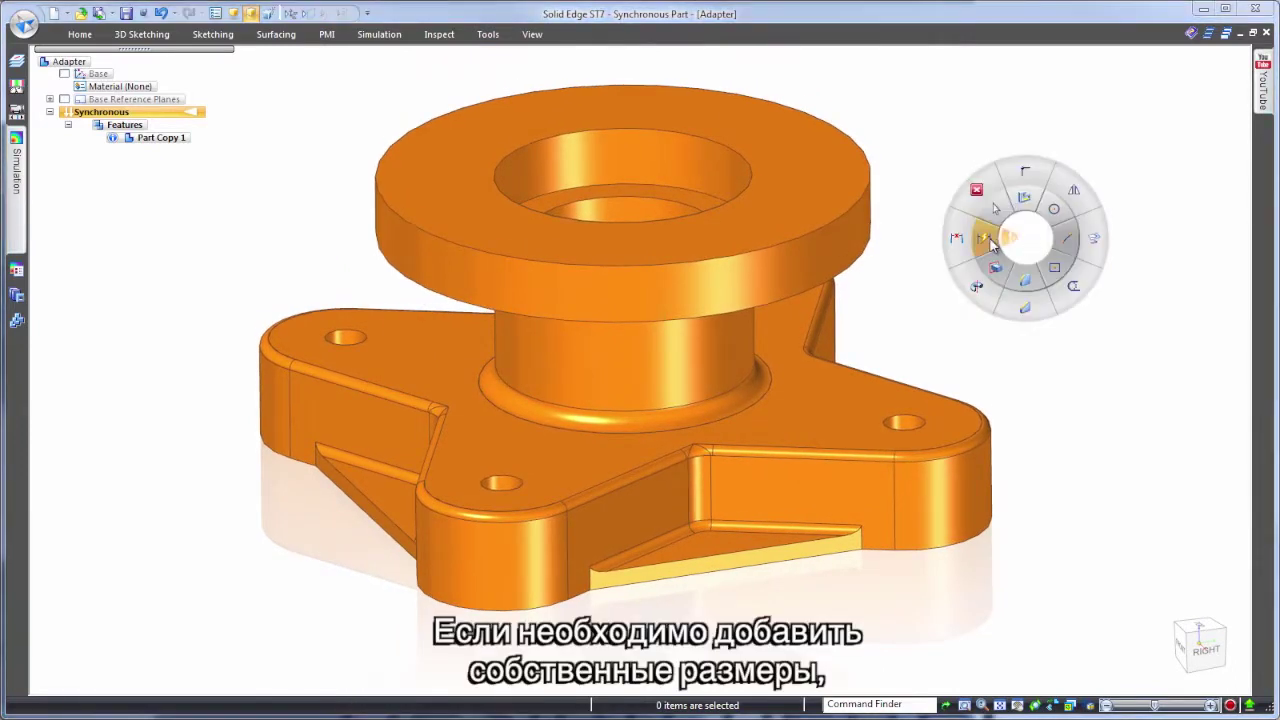
- Dimension the top flange thickness, set it to 6 mm, and hide the PMI dimensions
left_click(992, 244)
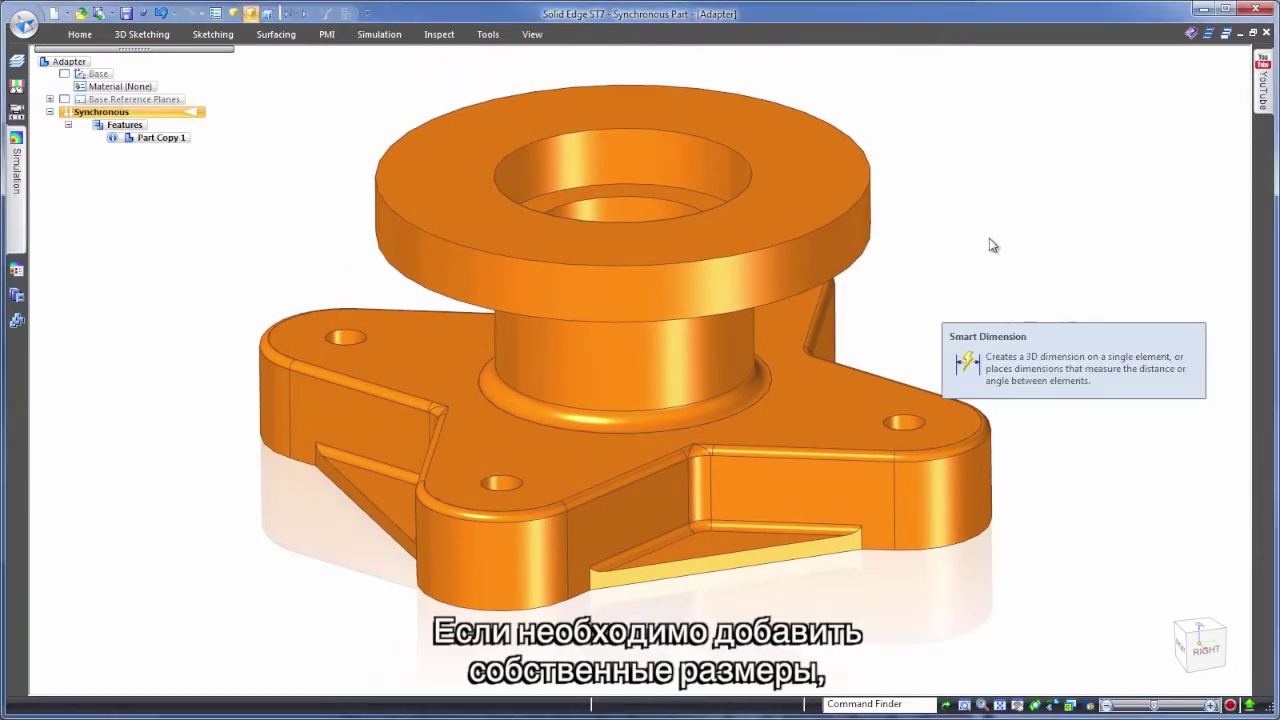
left_click(878, 240)
left_click(863, 243)
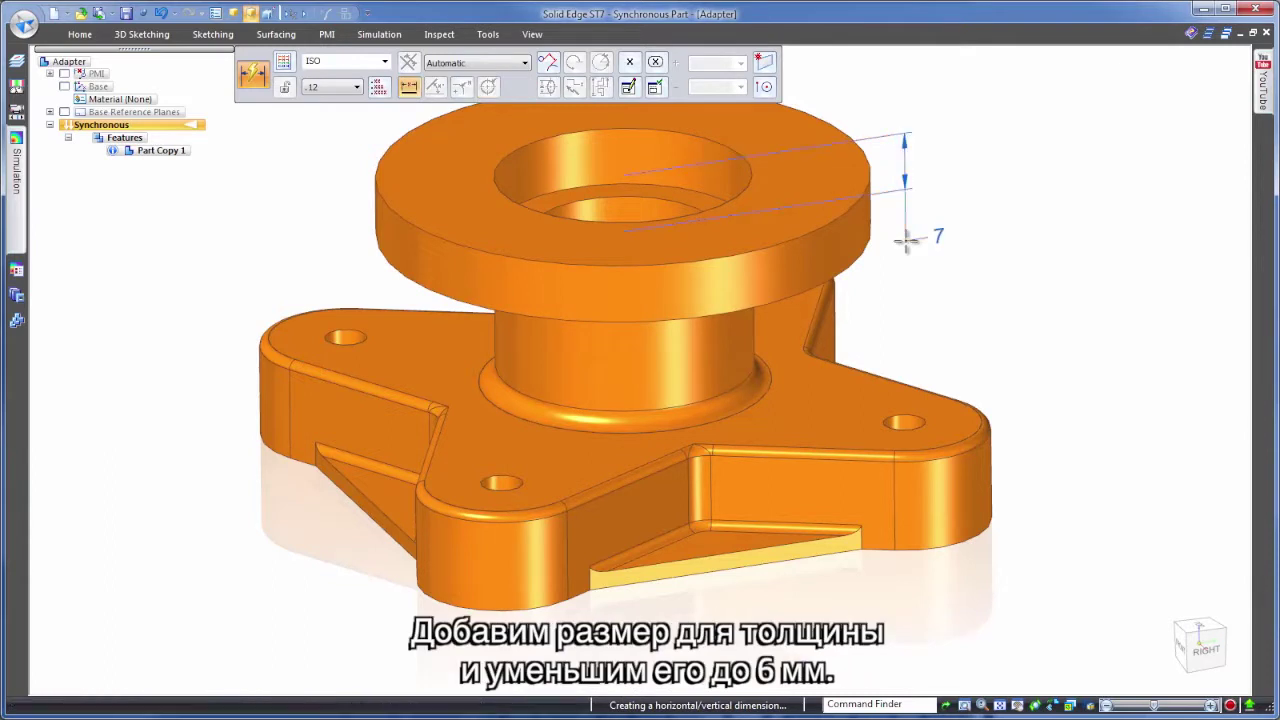
left_click(934, 237)
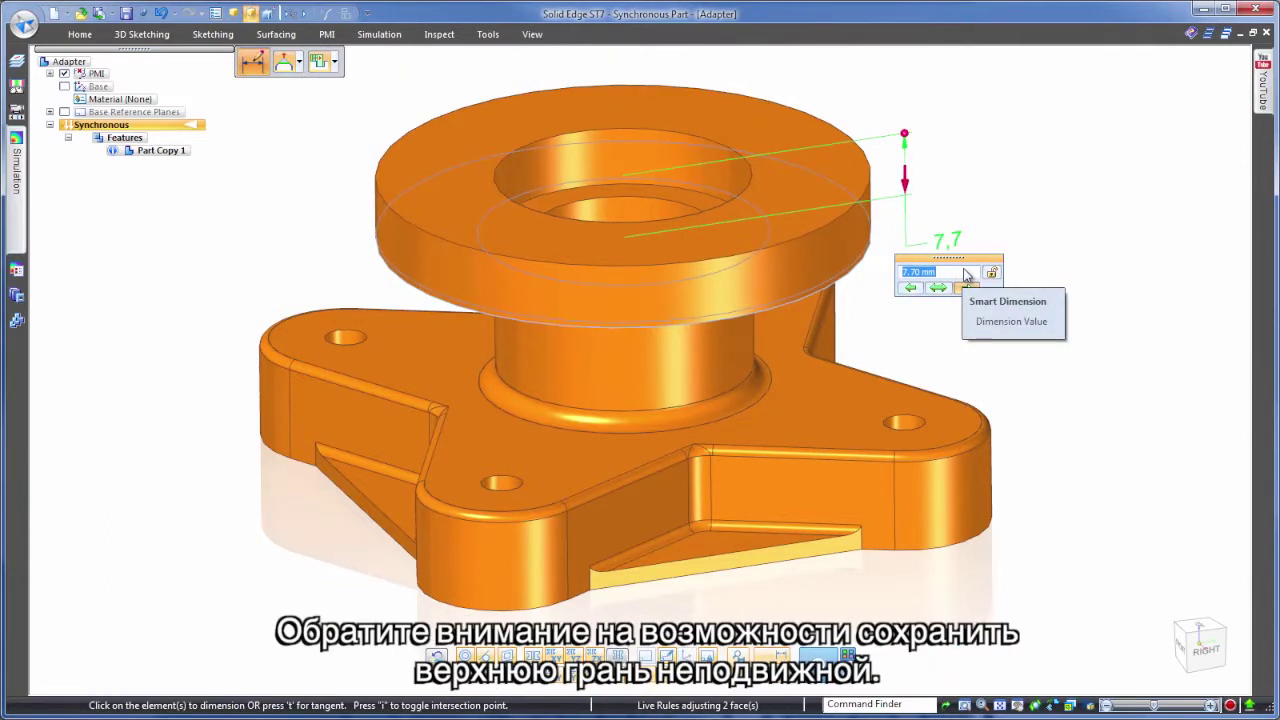
type("6")
key("Return")
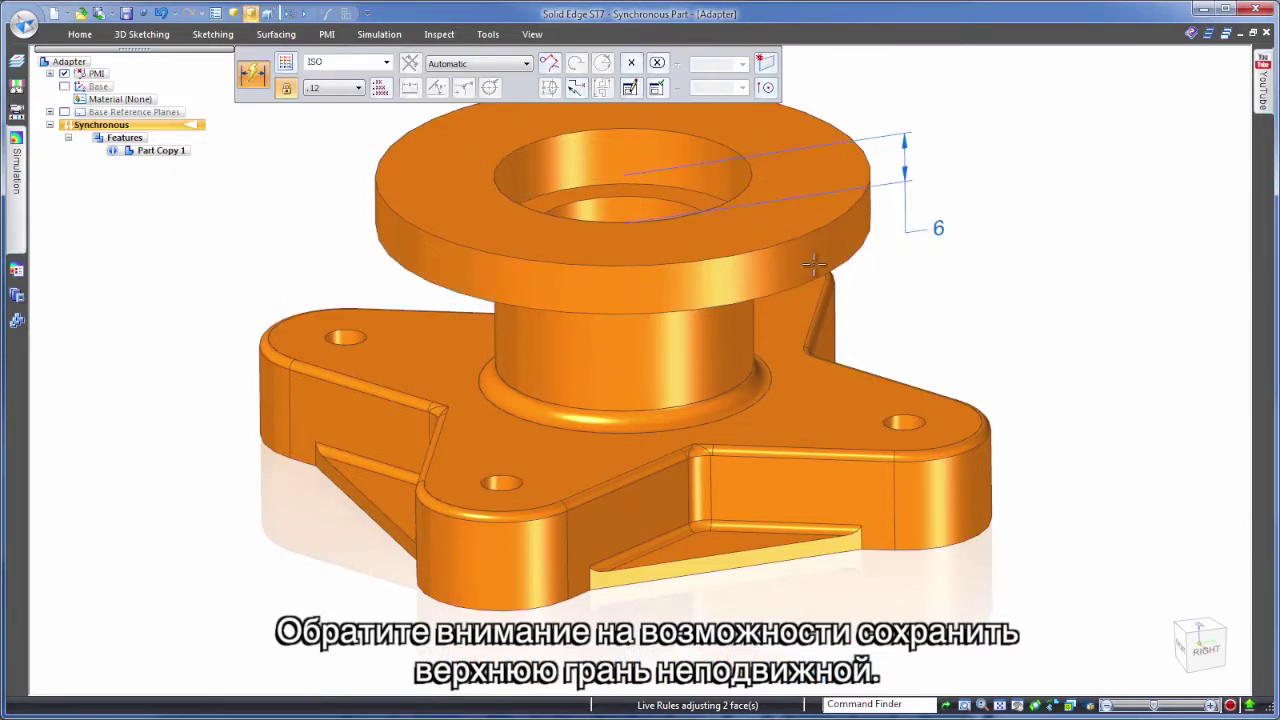
left_click(64, 74)
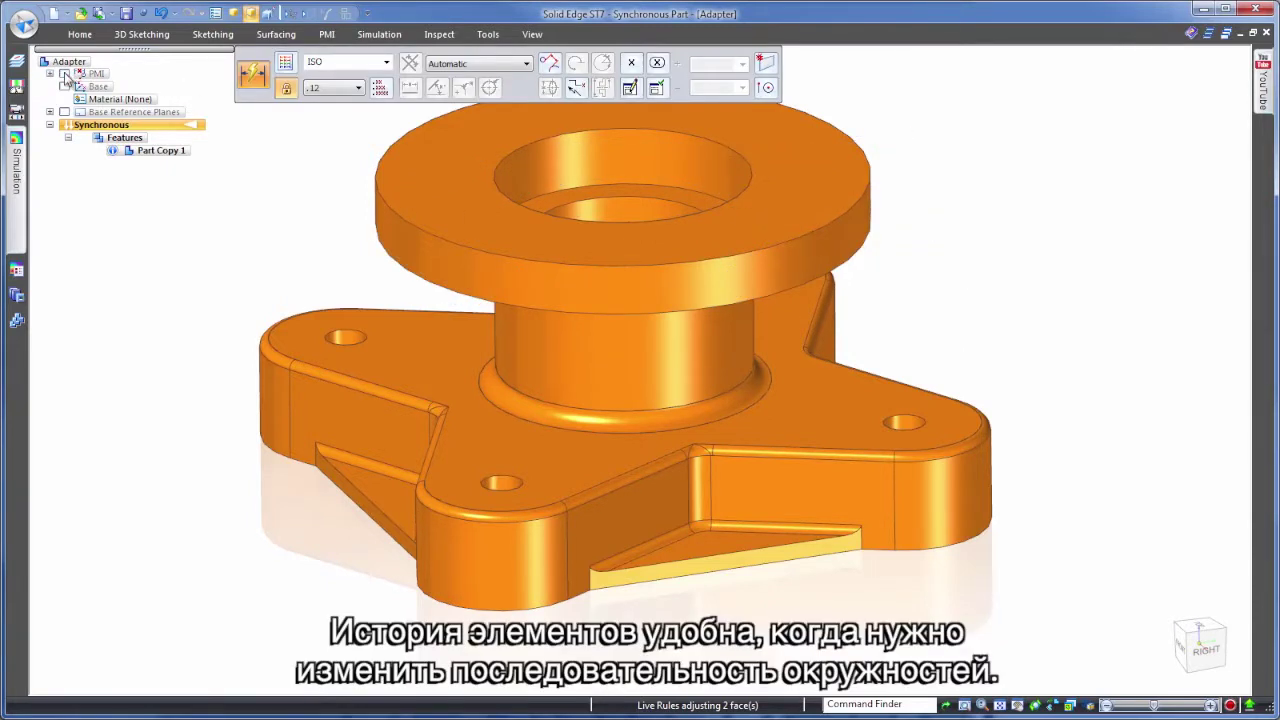
key("Escape")
key("ctrl+f")
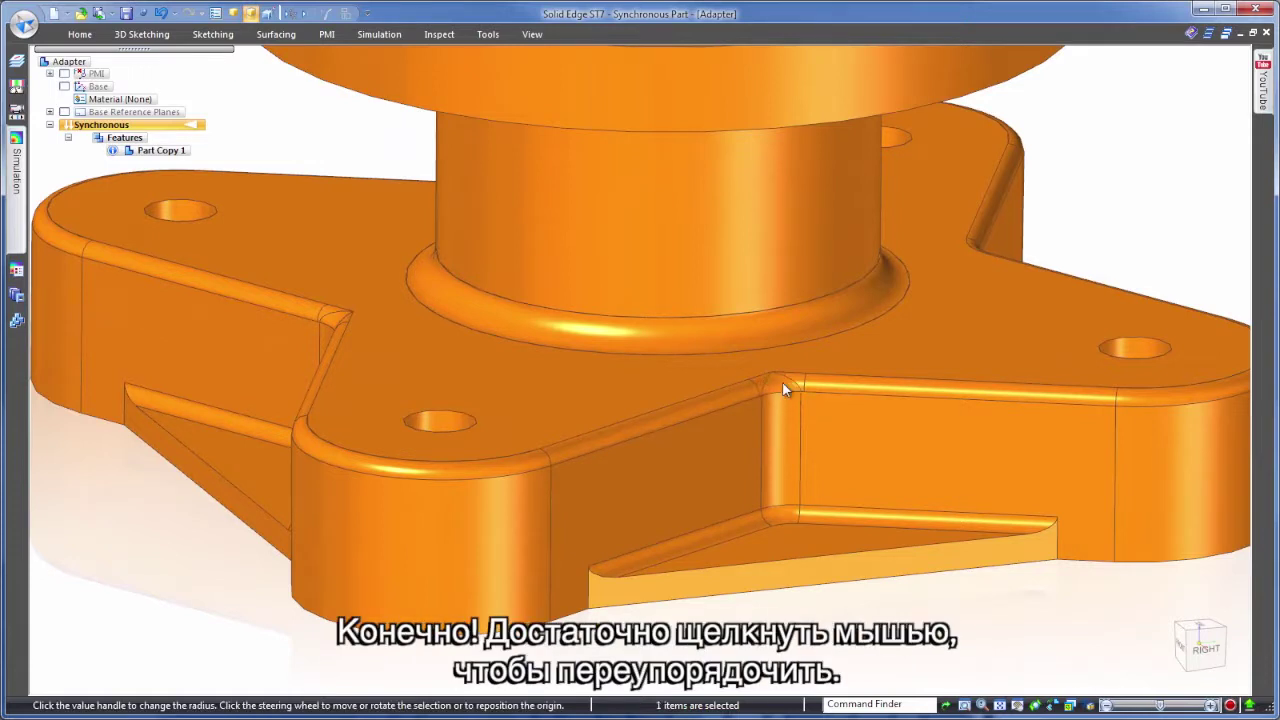
- Inspect the pocket-corner rounds and reorder them from the shortcut menu
right_click(782, 381)
left_click(840, 520)
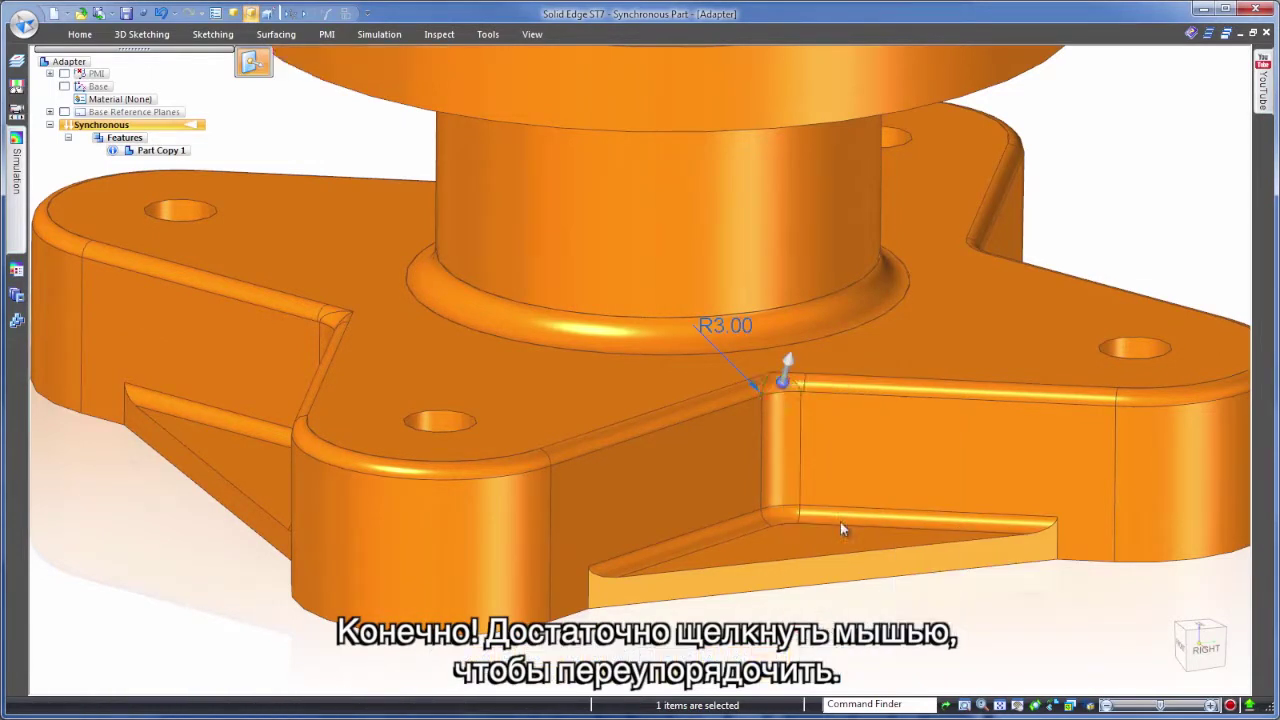
left_click(949, 640)
middle_click_drag(949, 640, 737, 651)
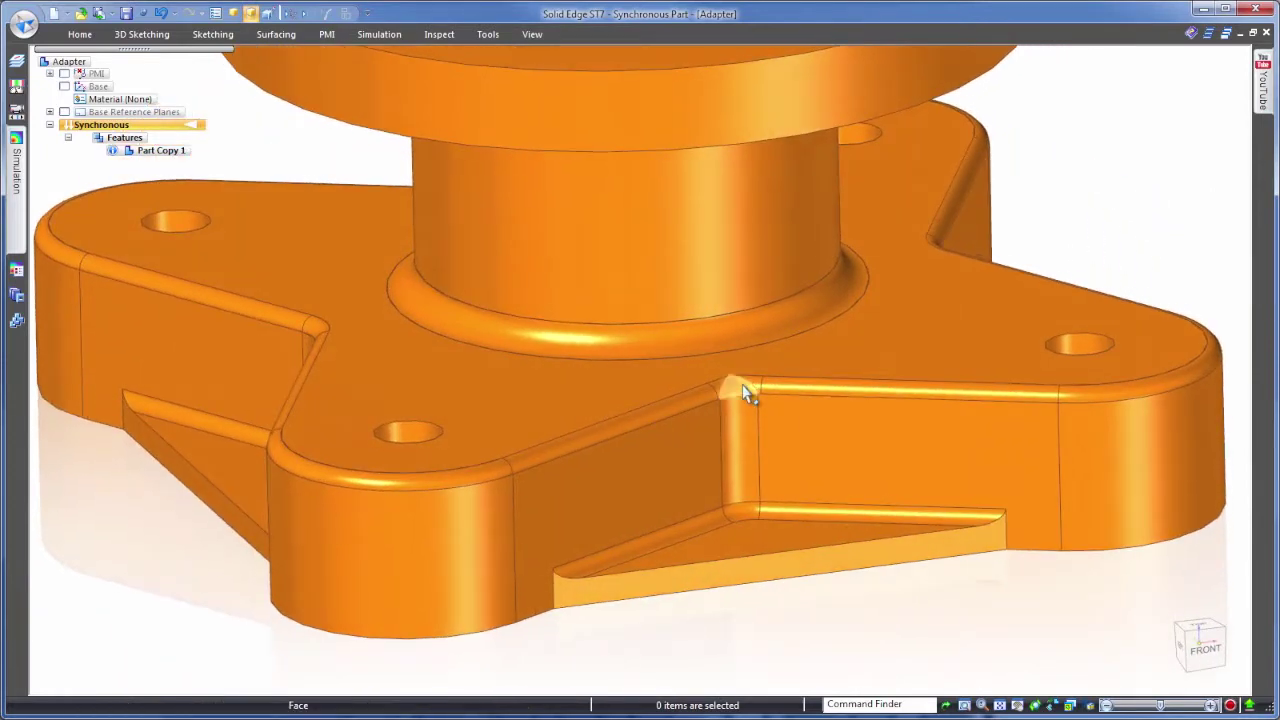
left_click(741, 383)
right_click(741, 383)
left_click(790, 522)
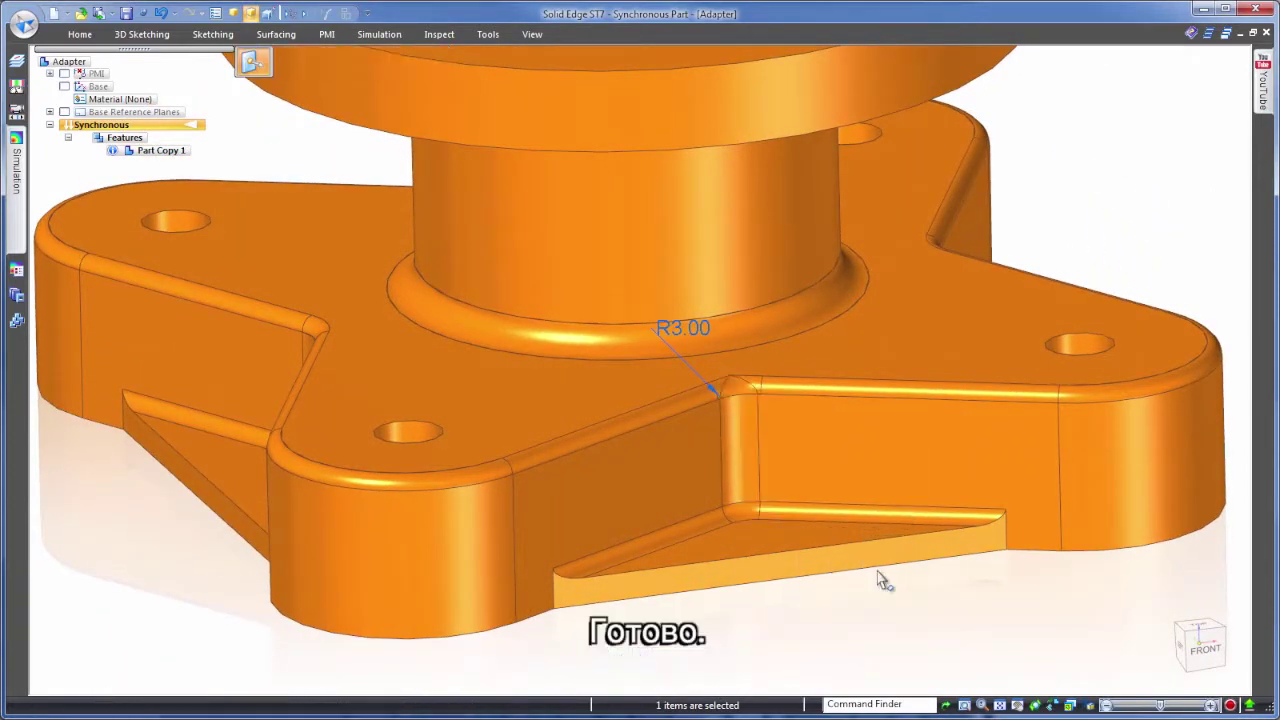
- Set the base fillet radius to 1.5 mm, updating all 28 matching rounds
middle_click_drag(943, 557, 953, 638)
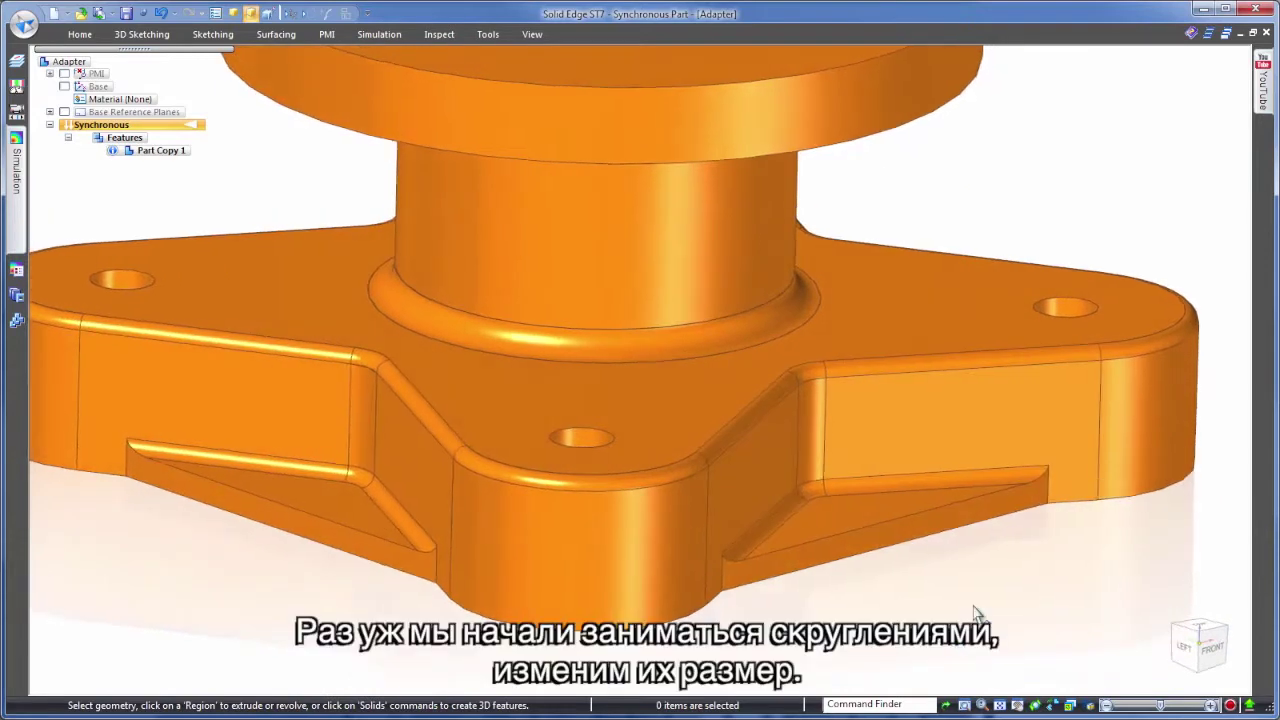
scroll(1171, 257, "down", 5)
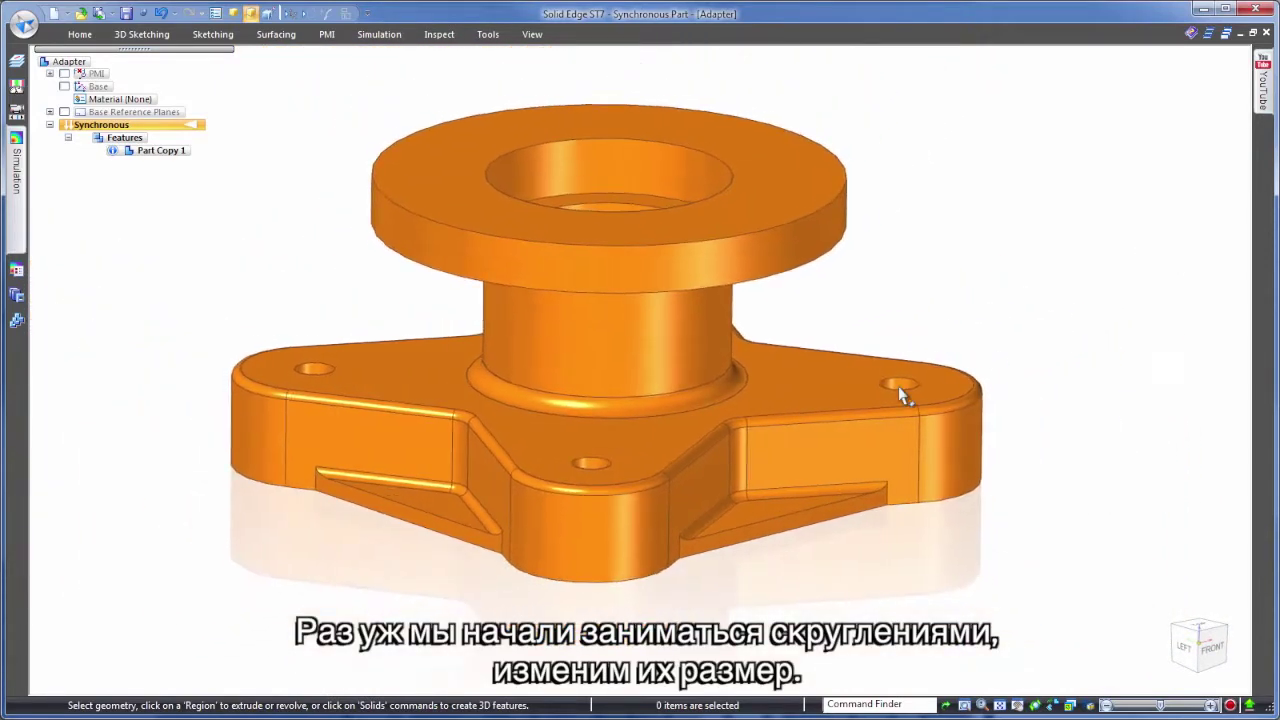
left_click(843, 421)
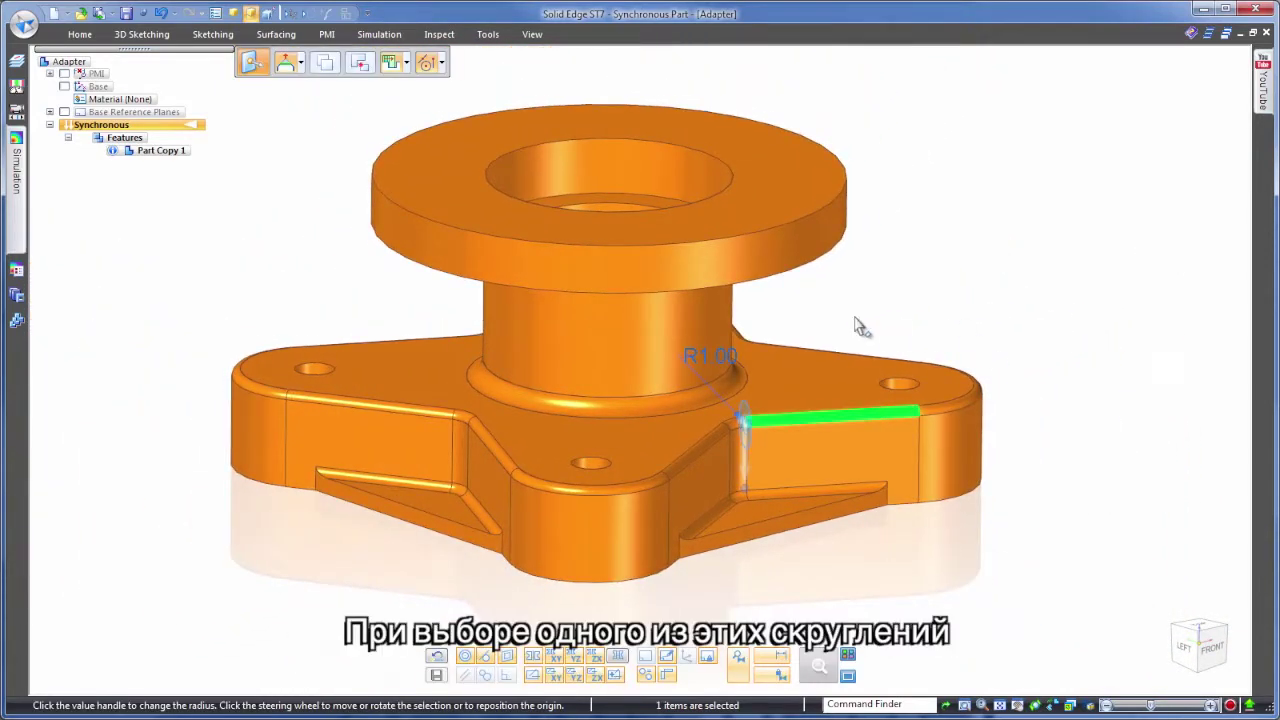
left_click(744, 364)
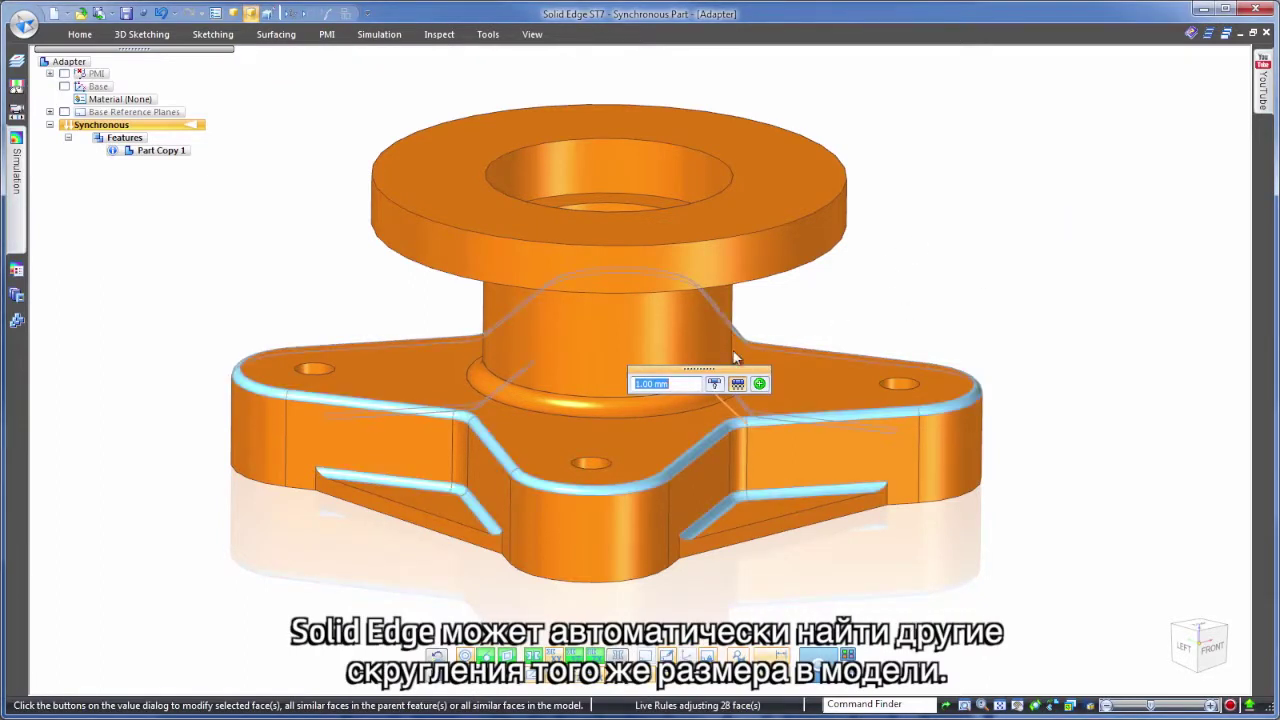
type("1.25")
key("Return")
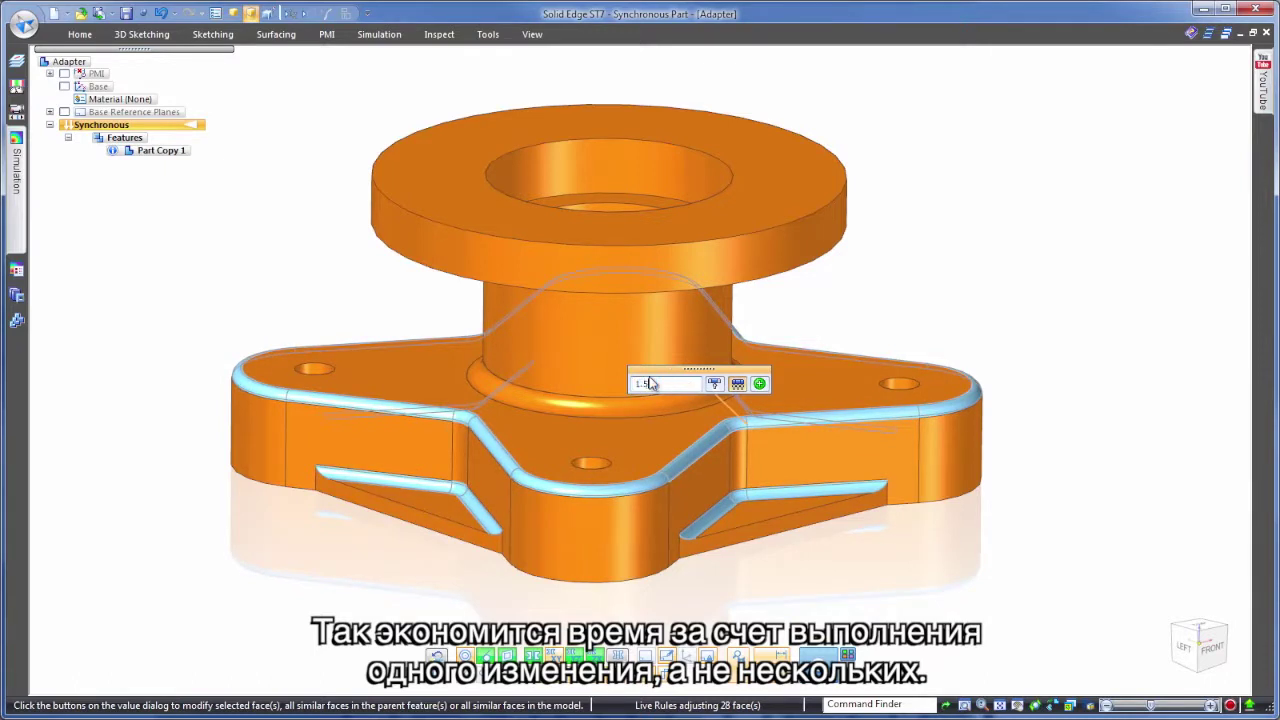
key("Return")
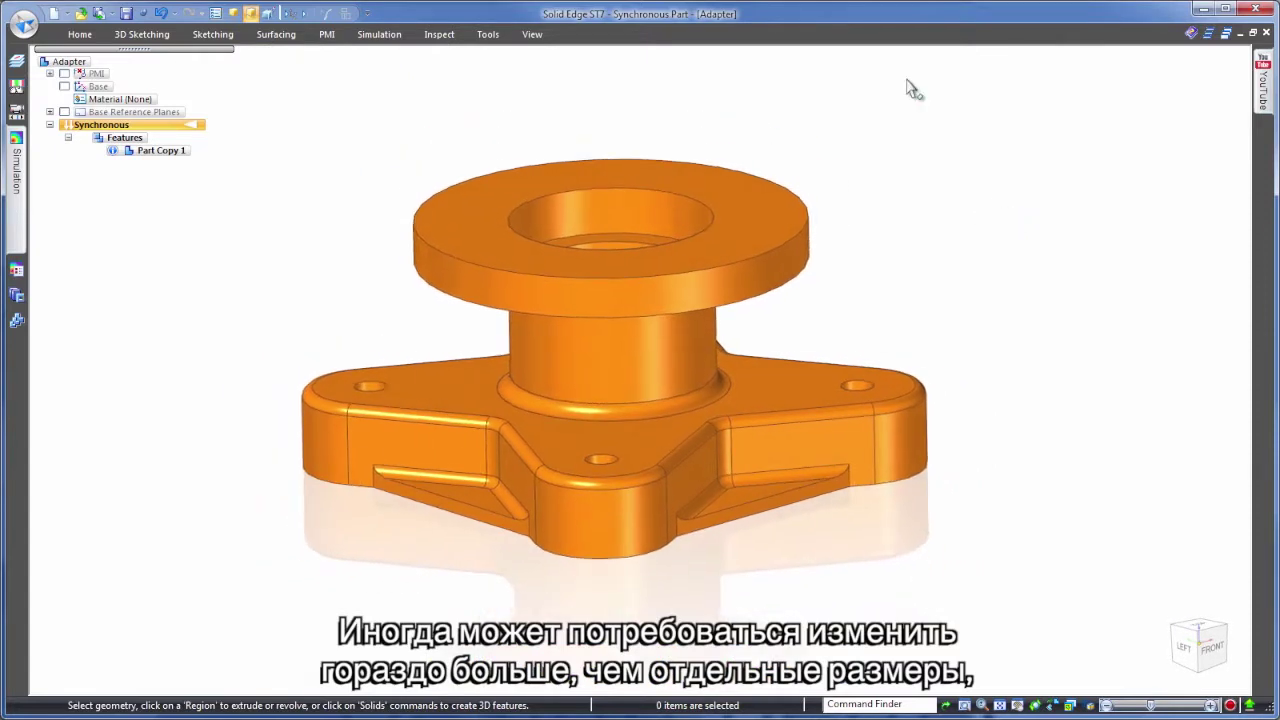
- Recognize holes, excluding Hole 1 and making Hole 2 an M4 socket-head counterbore
left_click(82, 35)
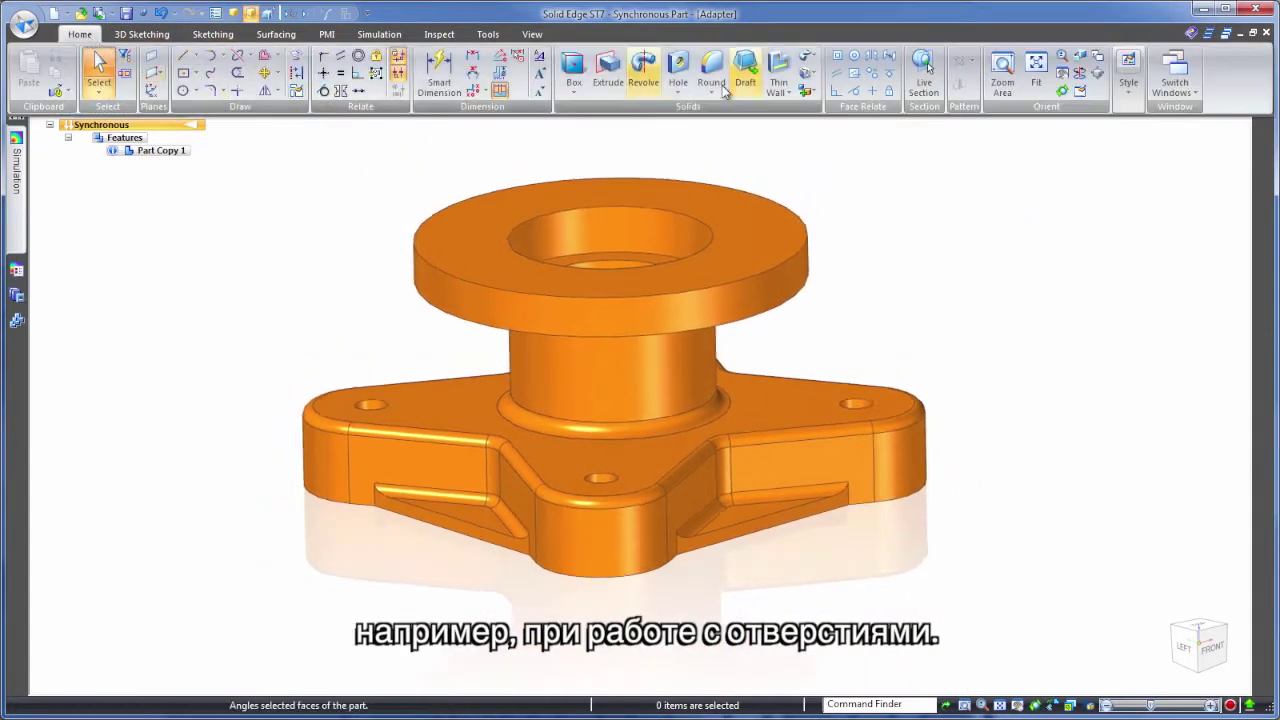
left_click(678, 92)
left_click(712, 163)
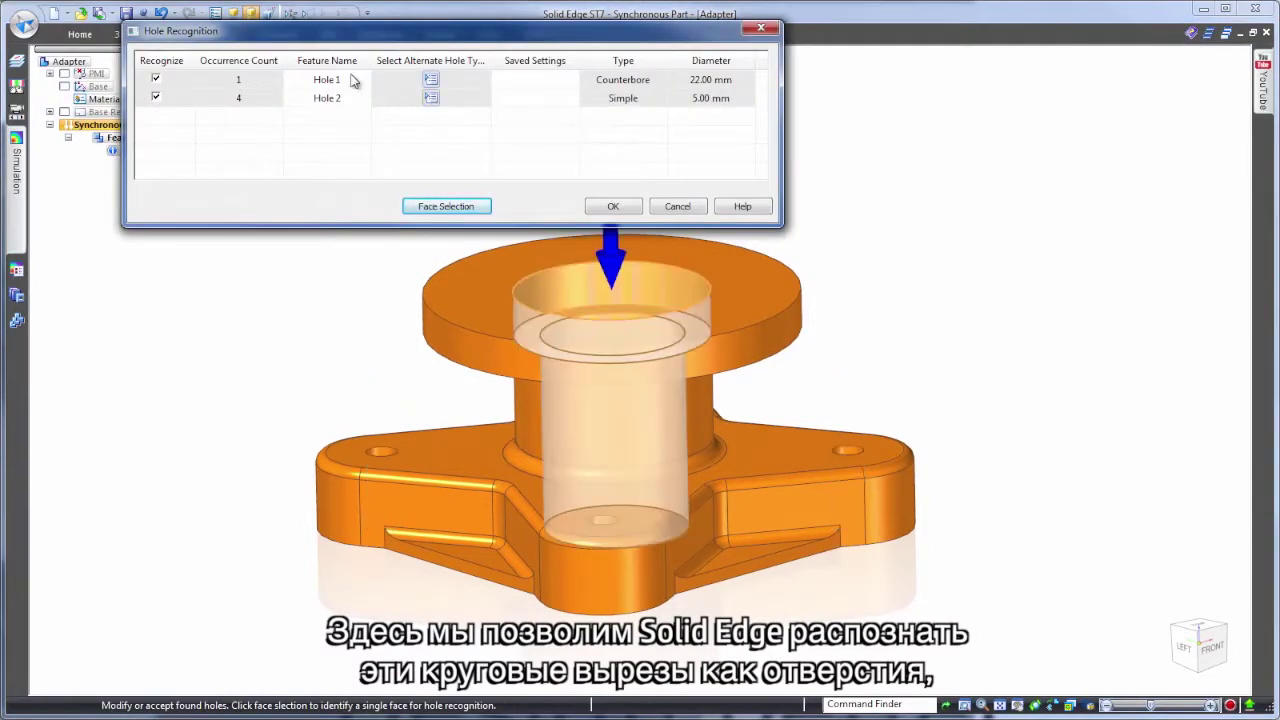
left_click(156, 80)
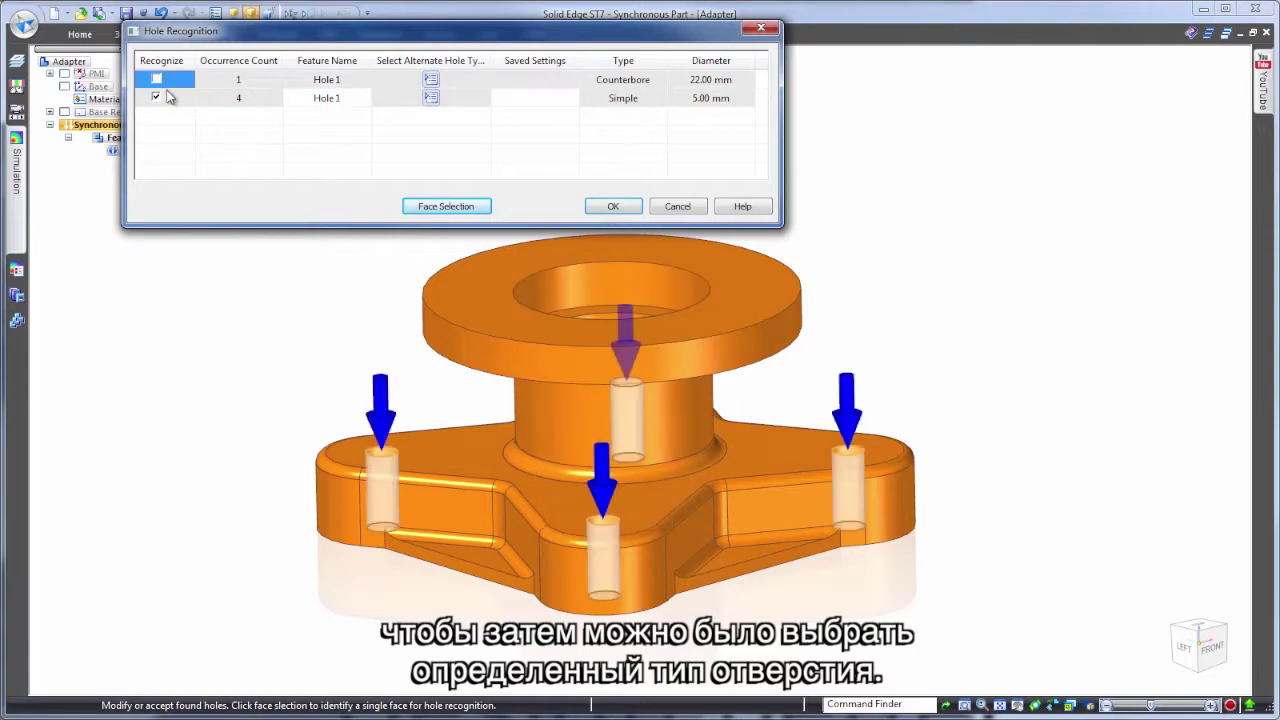
left_click(430, 98)
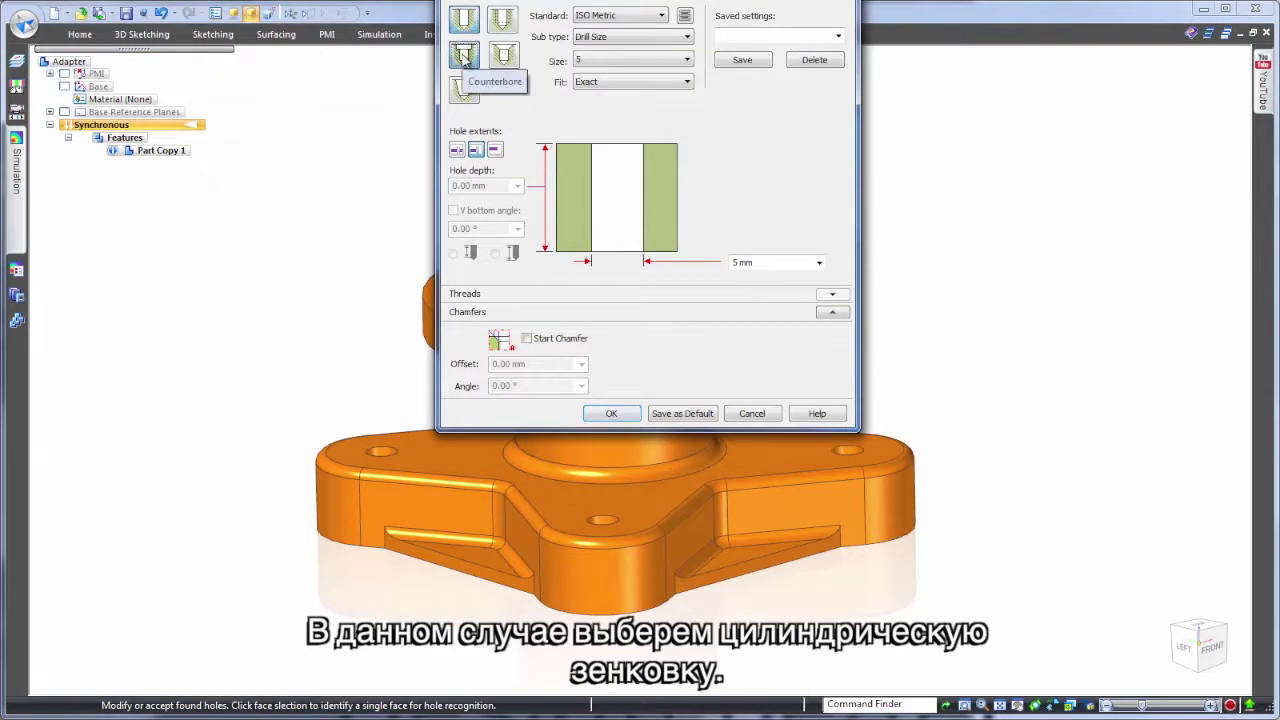
left_click(463, 54)
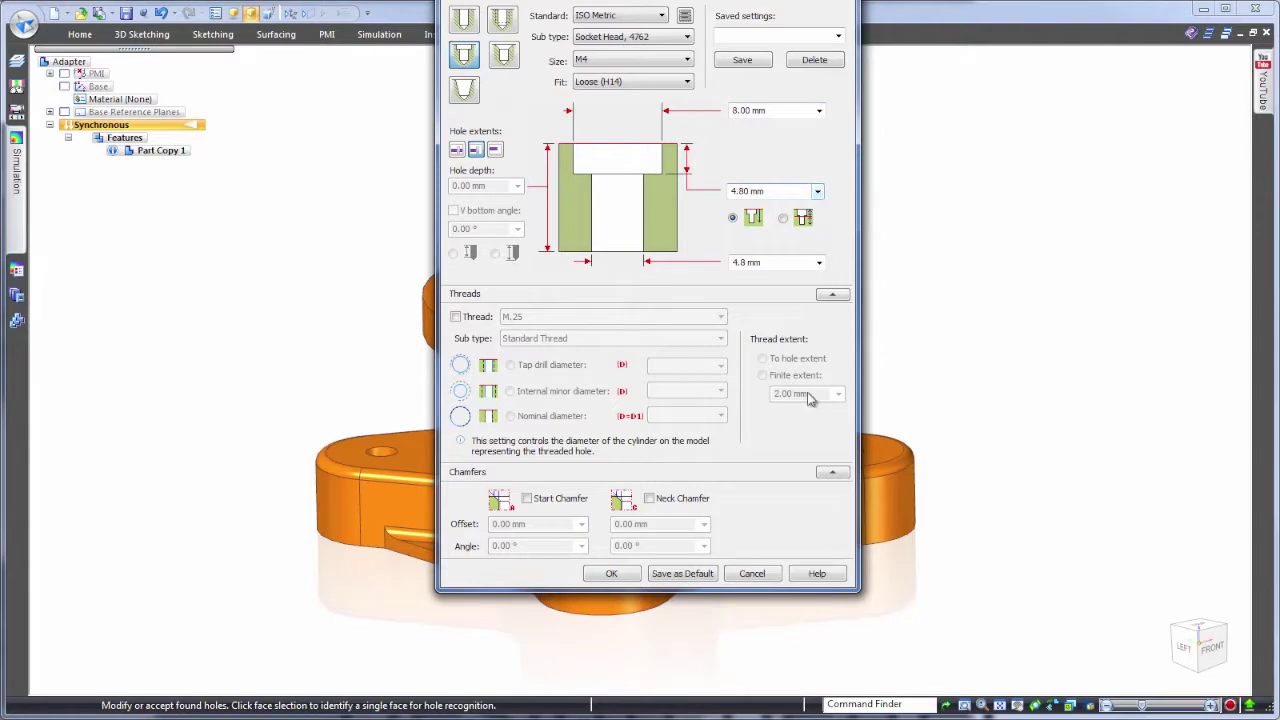
left_click(619, 573)
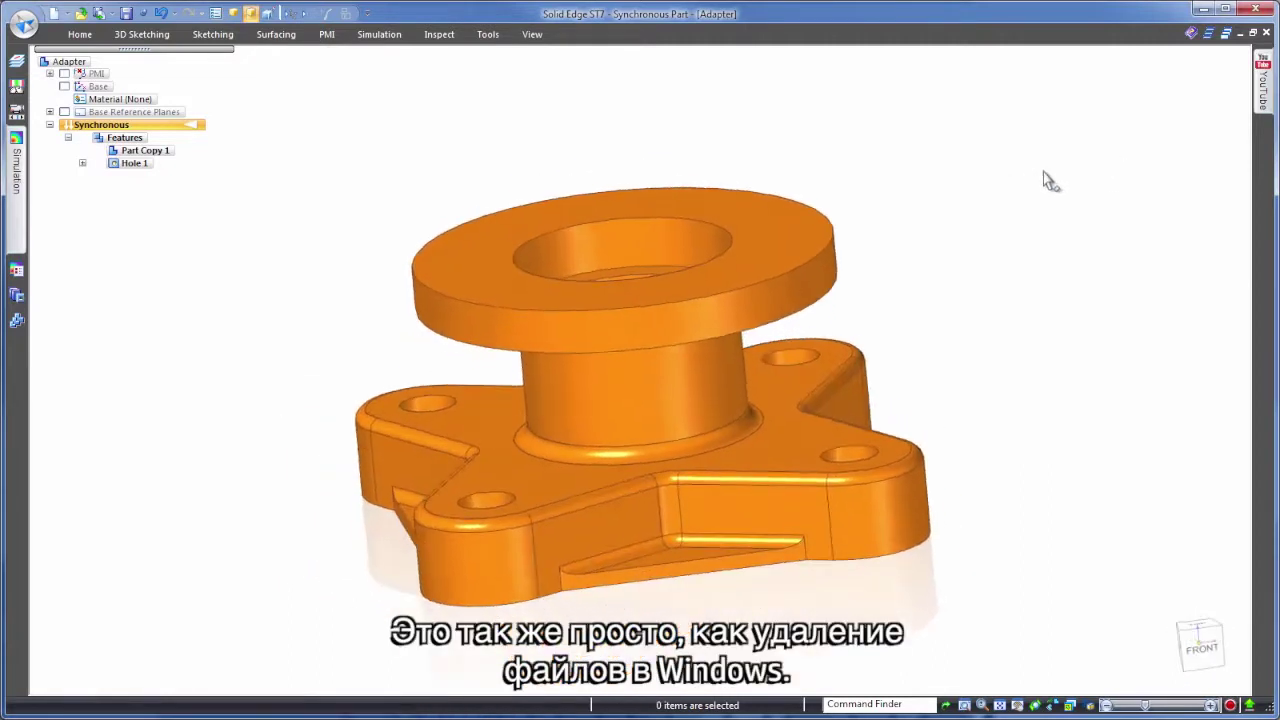
- Select the triangular rib faces on the adapter base and delete them
left_click(1215, 660)
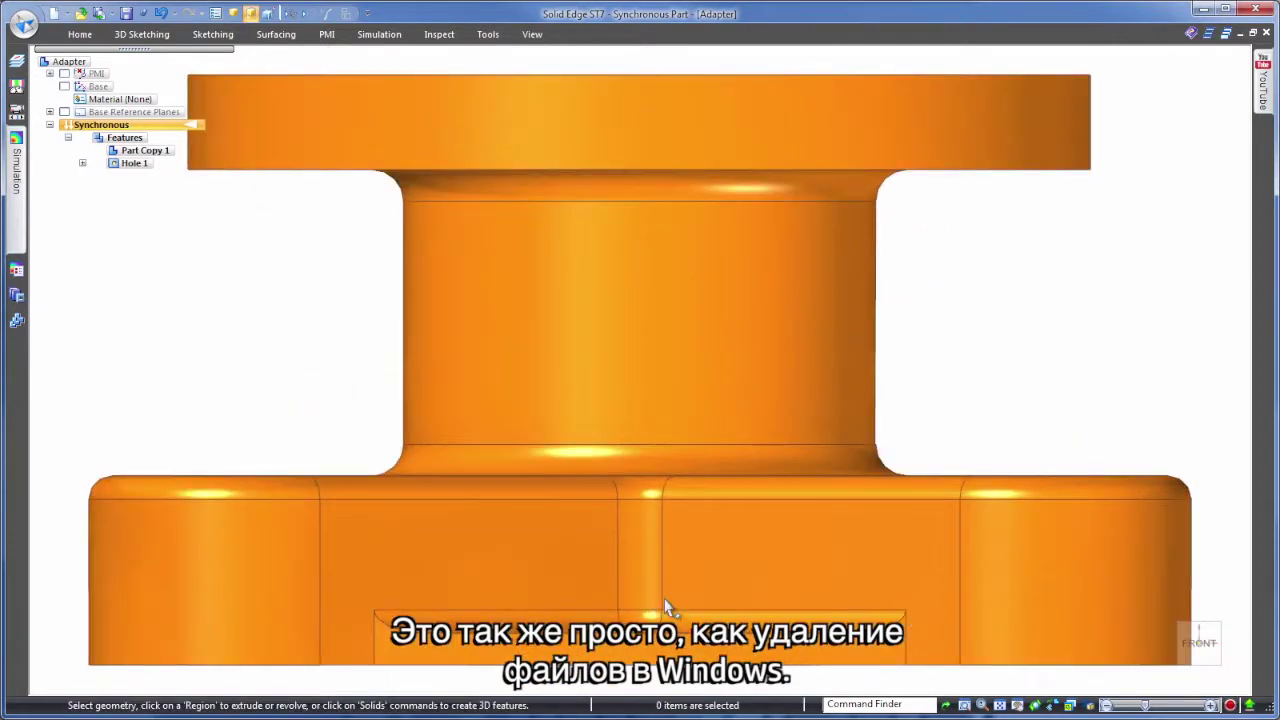
scroll(667, 607, "down", 5)
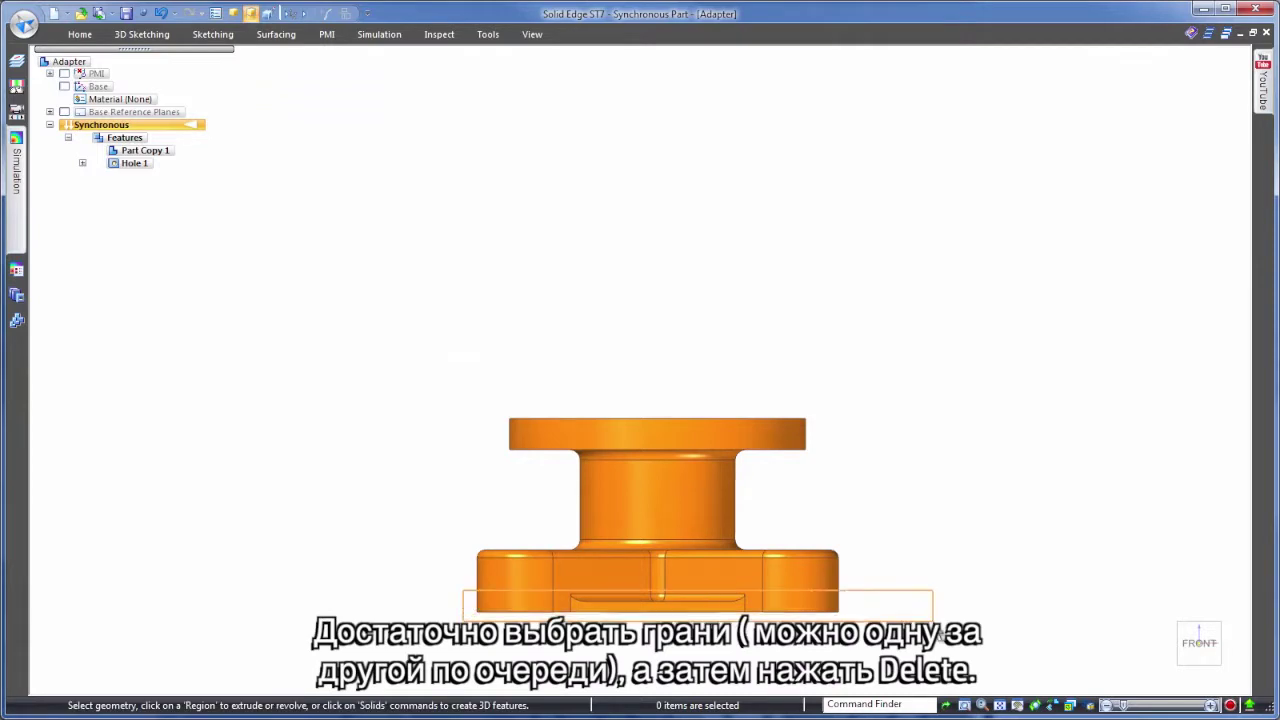
left_click_drag(872, 615, 932, 620)
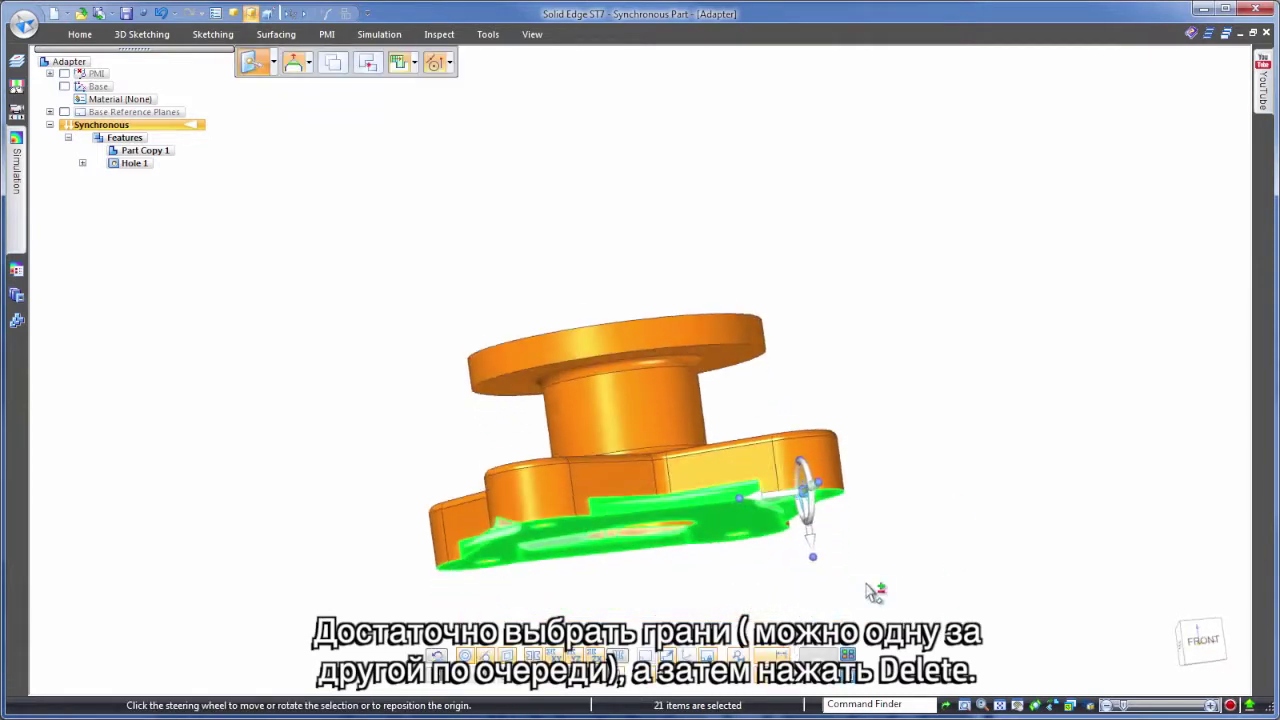
middle_click_drag(960, 492, 814, 523)
left_click(665, 527, "ctrl")
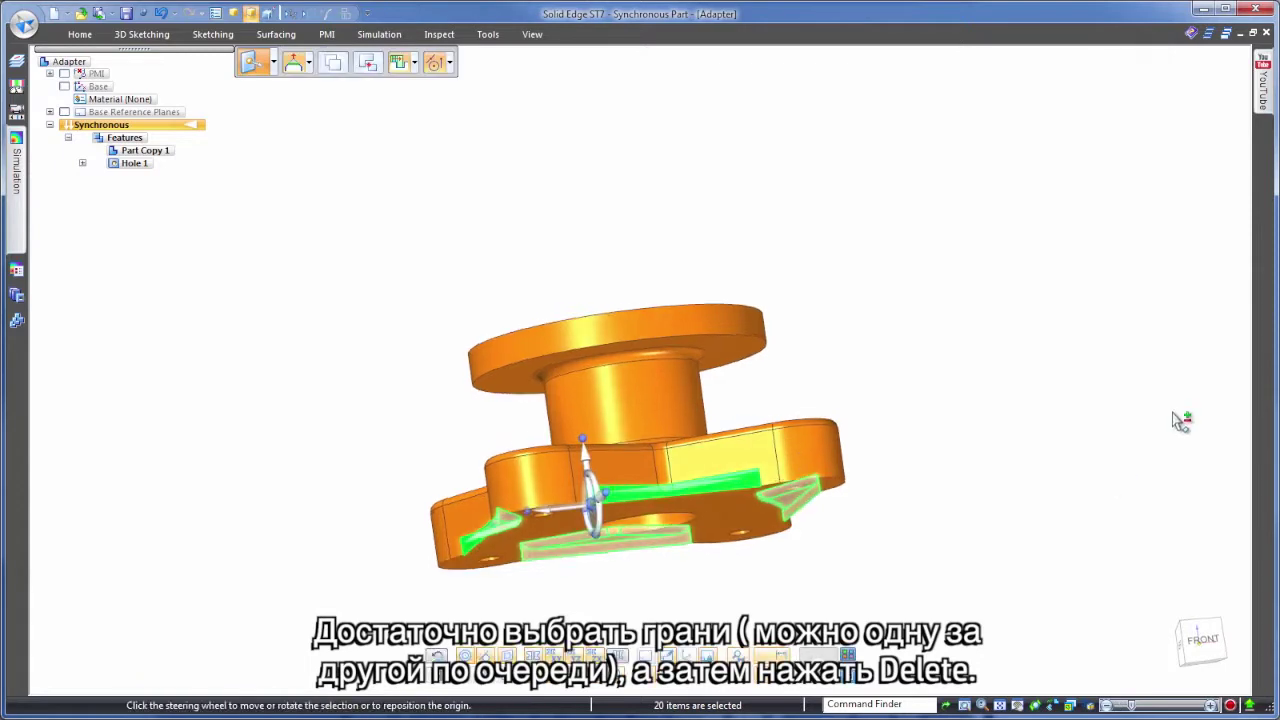
mouse_move(1180, 420)
middle_mouse_down()
mouse_move(1034, 366)
mouse_move(997, 371)
middle_mouse_up()
right_click(997, 371)
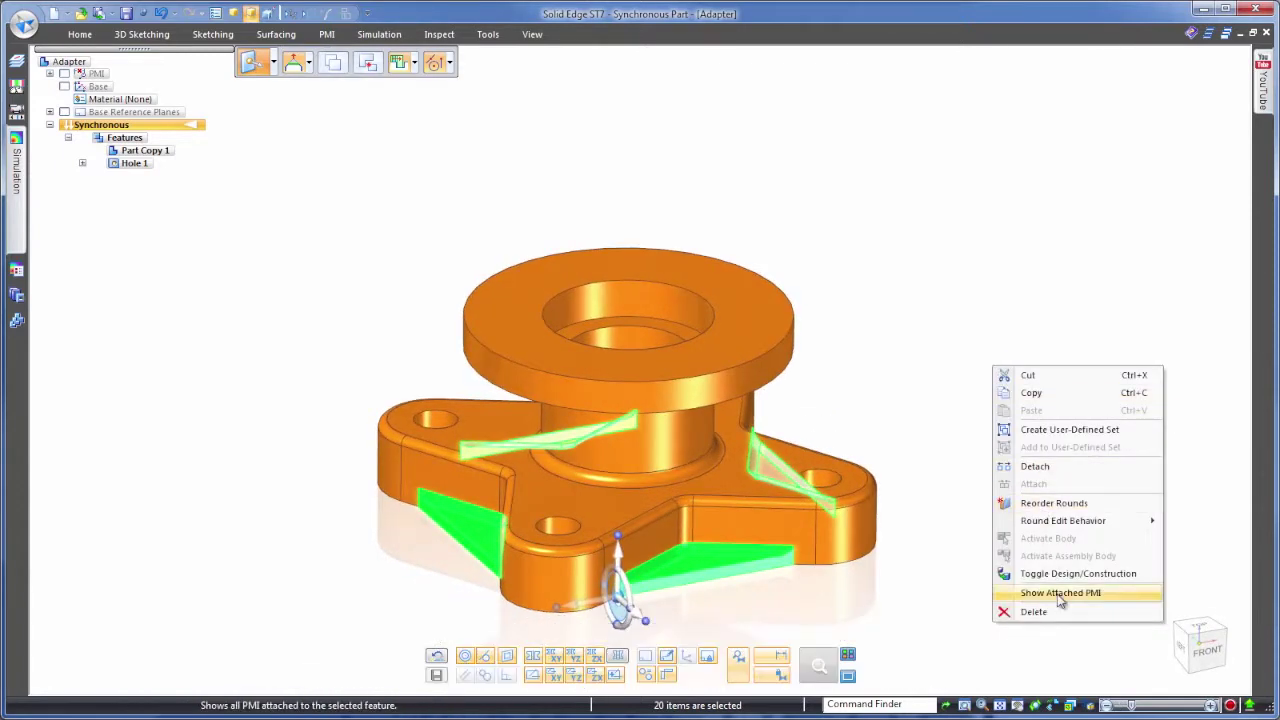
left_click(1058, 615)
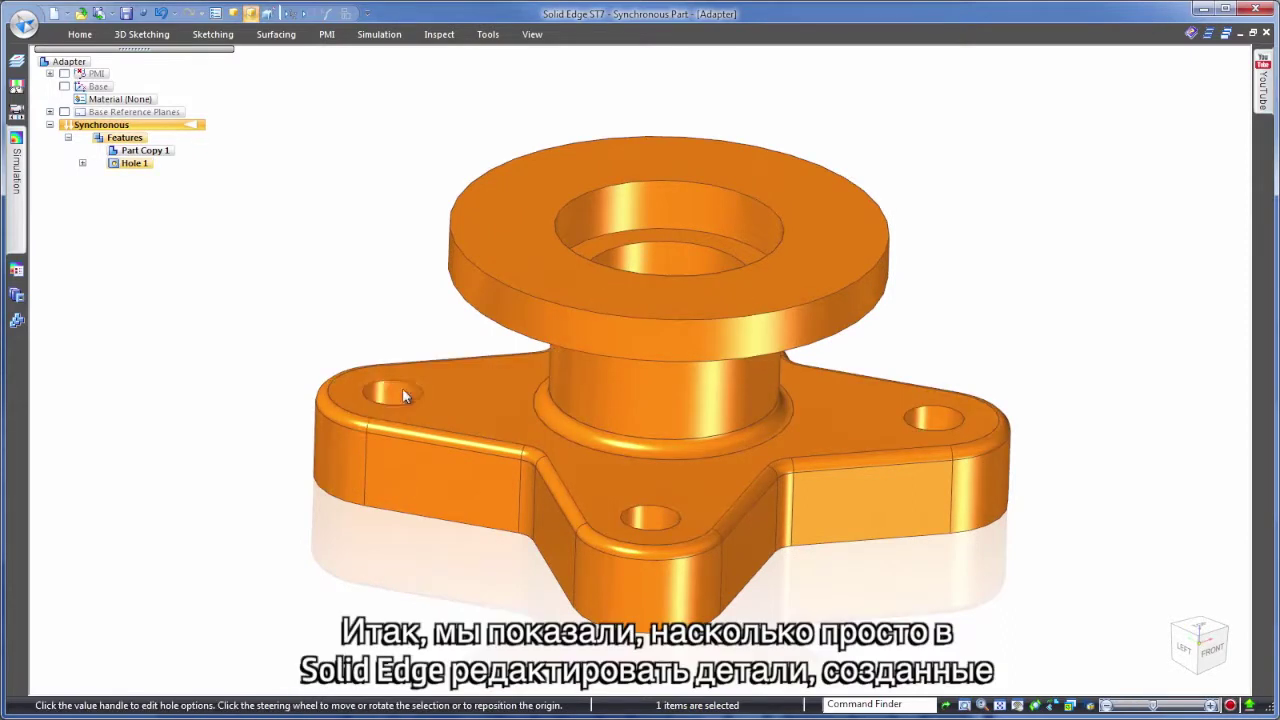
- Move one counterbored corner hole to a new location and save the part
left_click(404, 396)
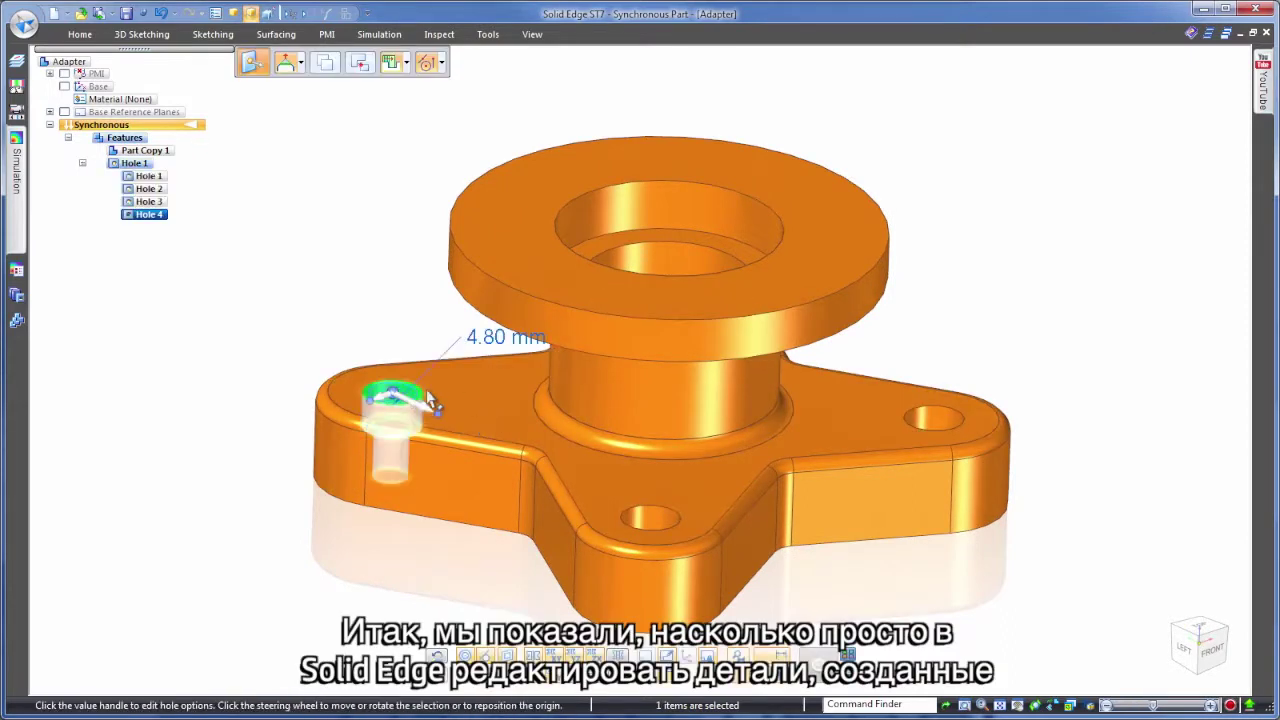
left_click(418, 398)
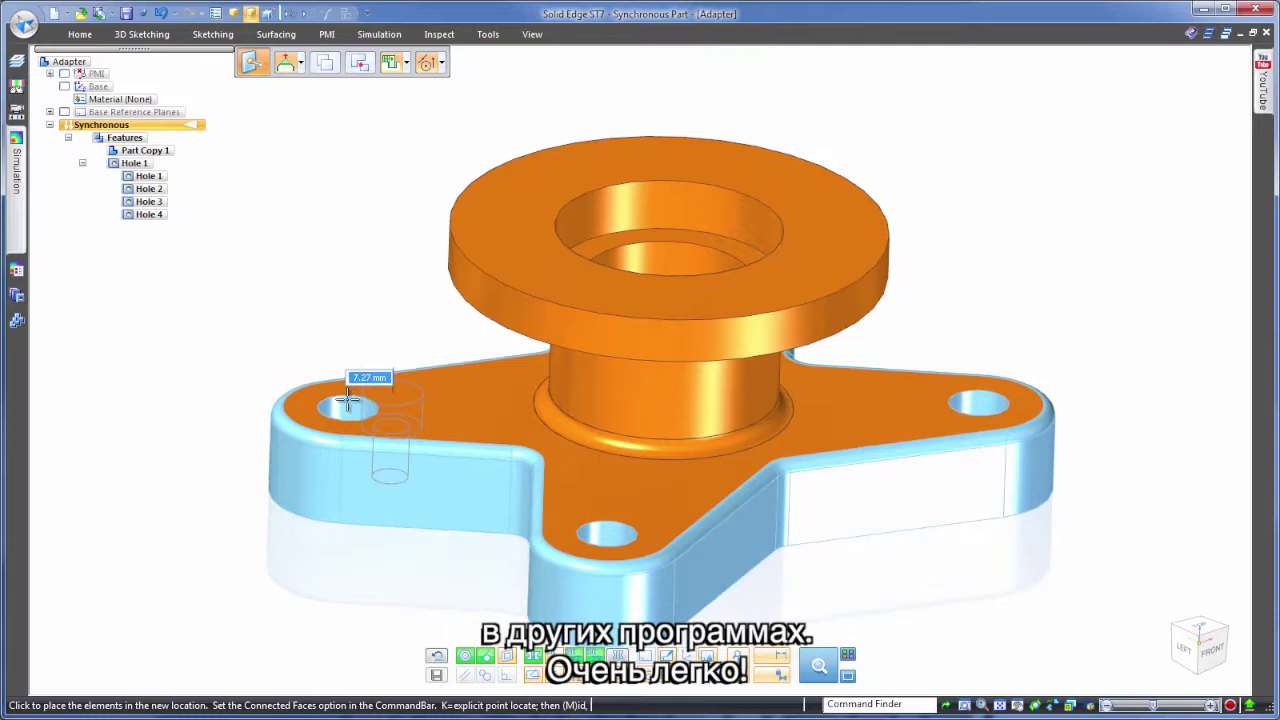
left_click(360, 432)
mouse_move(346, 289)
middle_mouse_down()
mouse_move(1033, 181)
mouse_move(1002, 355)
middle_mouse_up()
key("ctrl+s")
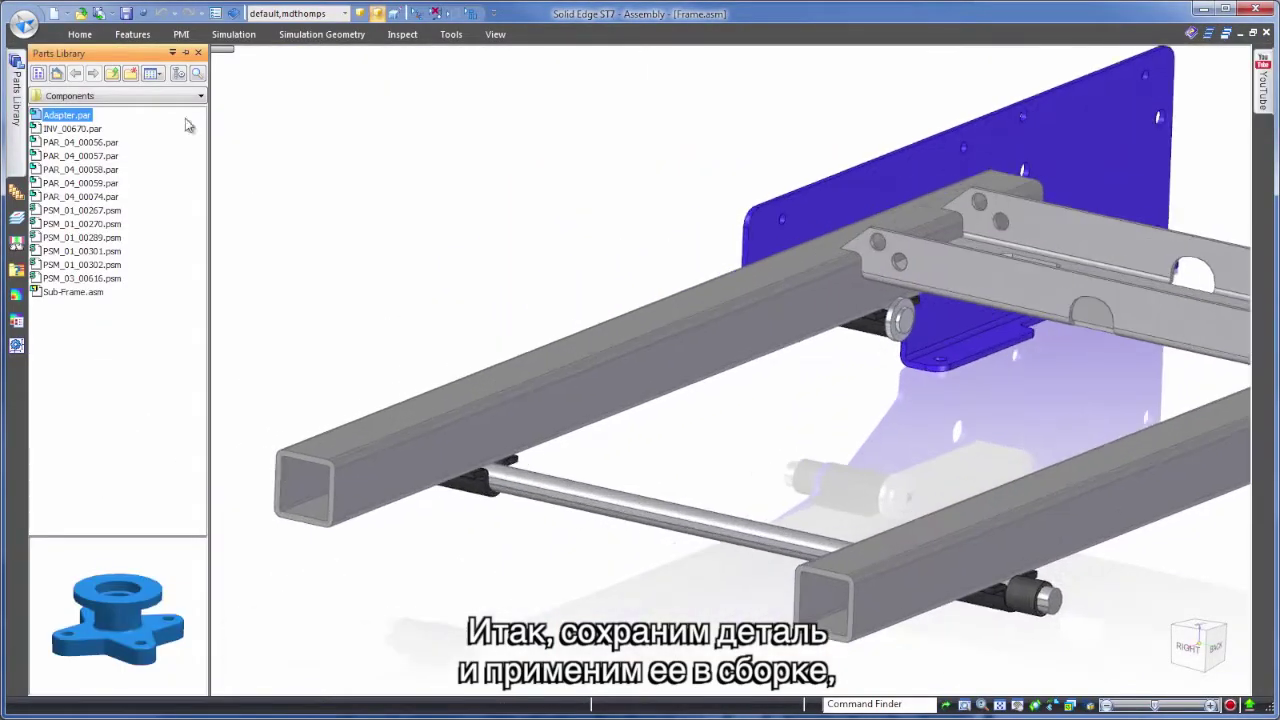
- Drag Adapter.par from the Parts Library onto the Frame assembly
left_click_drag(186, 121, 687, 387)
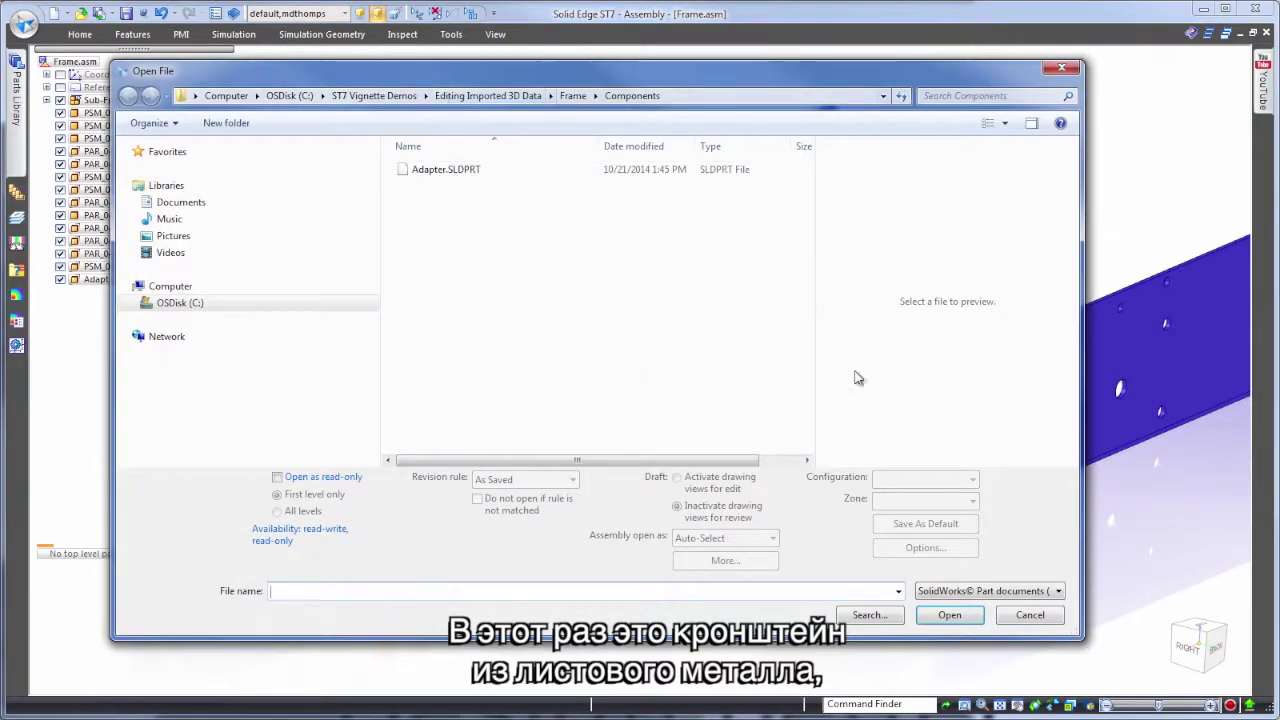
- Open PSM_03_00615.x_t as a Parasolid file with the ISO Sheet Metal.psm template
left_click(1038, 590)
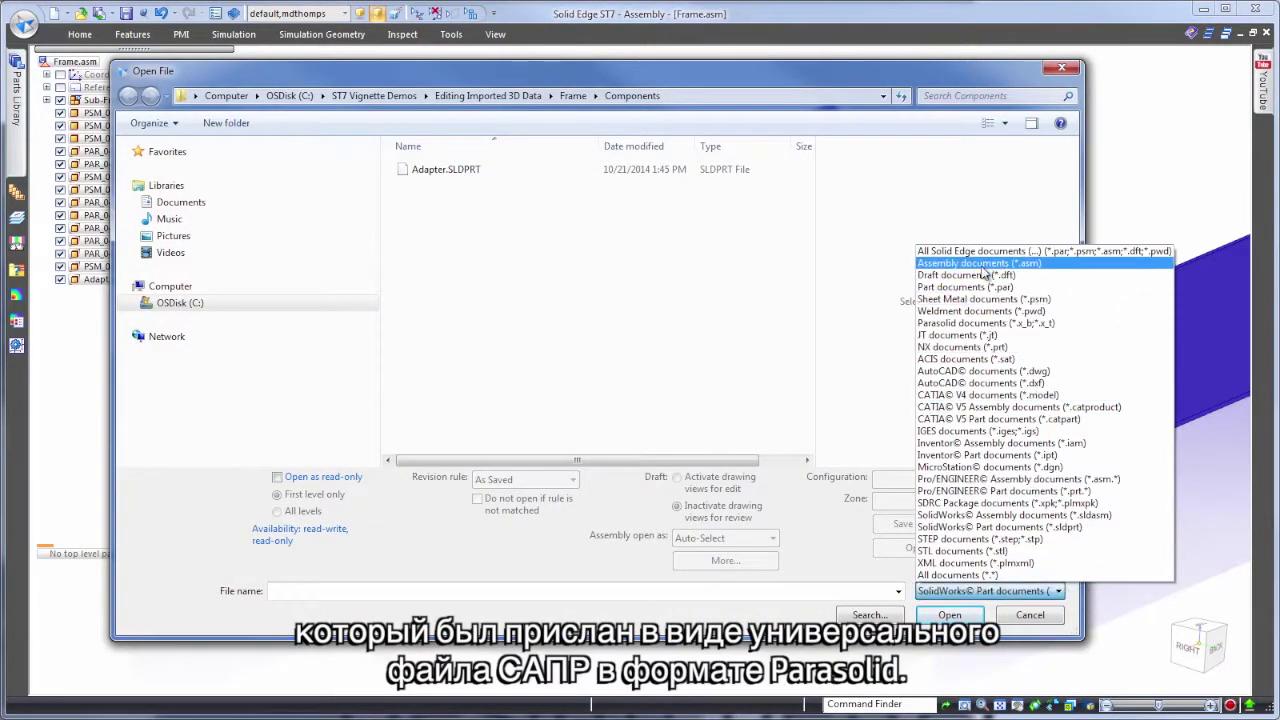
left_click(987, 323)
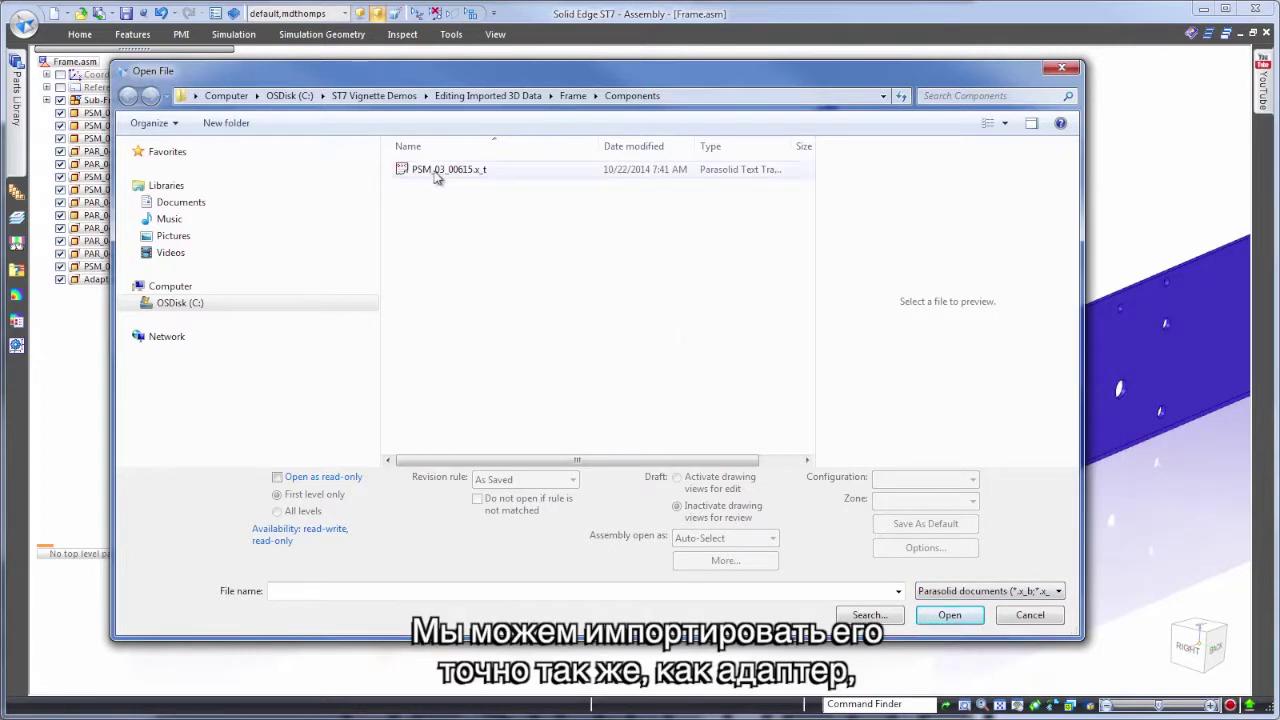
left_click(946, 617)
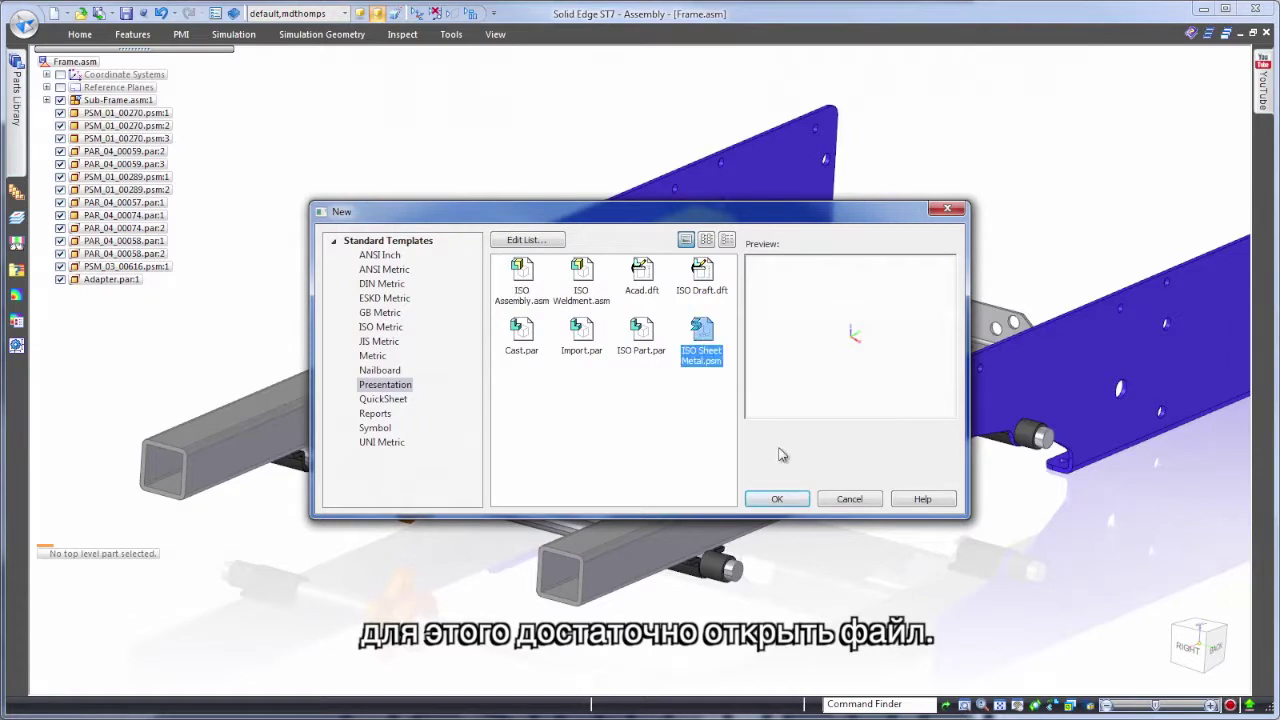
left_click(777, 499)
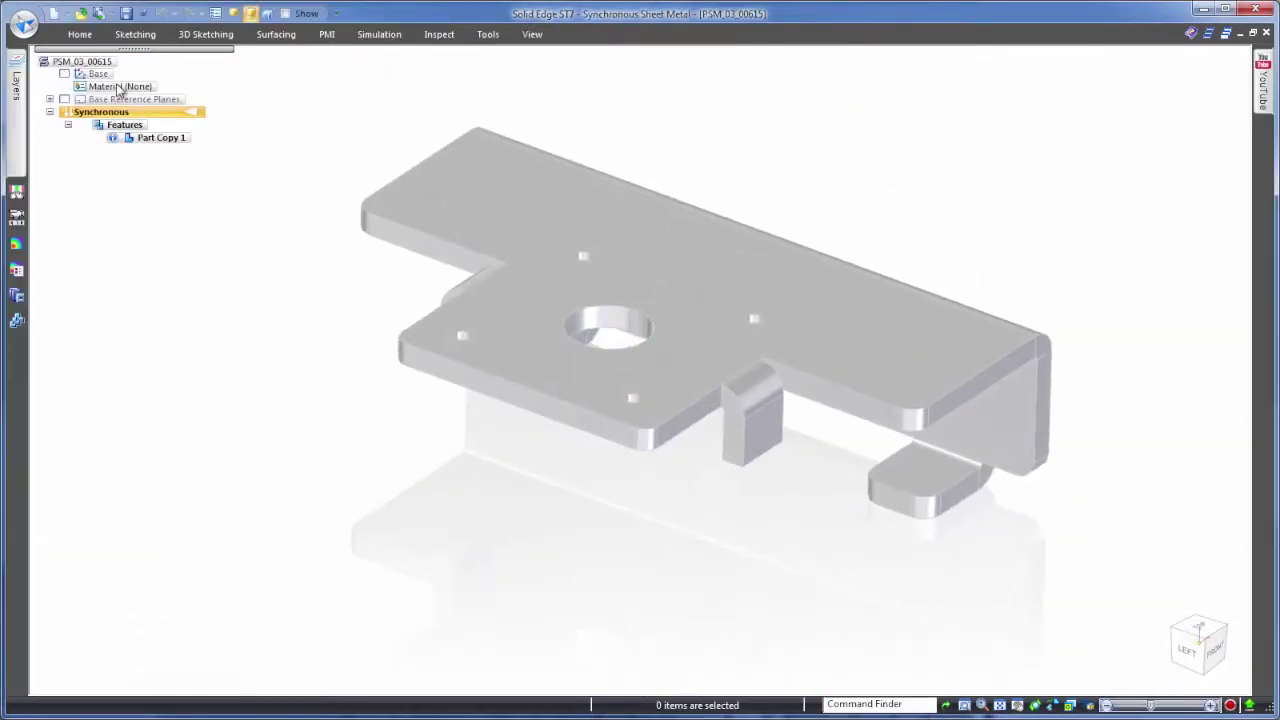
- Give the bracket Aluminum 1060 material and paint it with the Aluminum style
right_click(119, 88)
left_click(170, 114)
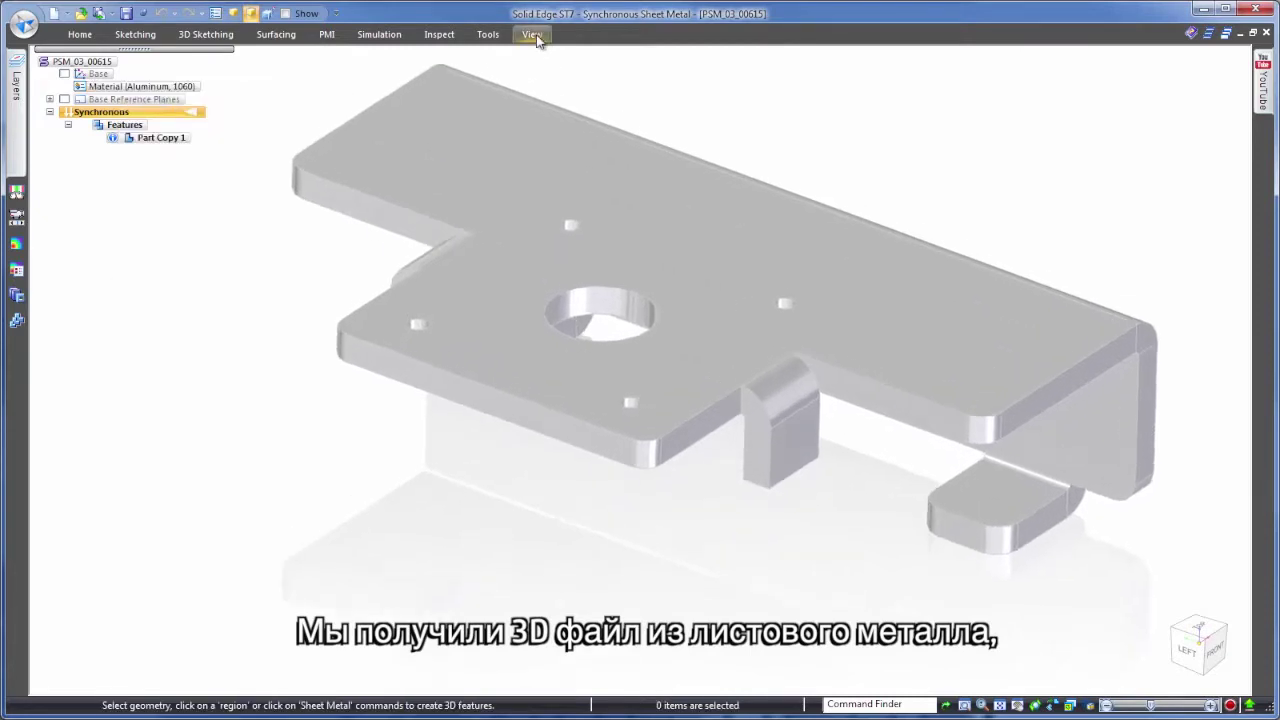
left_click(532, 34)
left_click(472, 102)
left_click(453, 63)
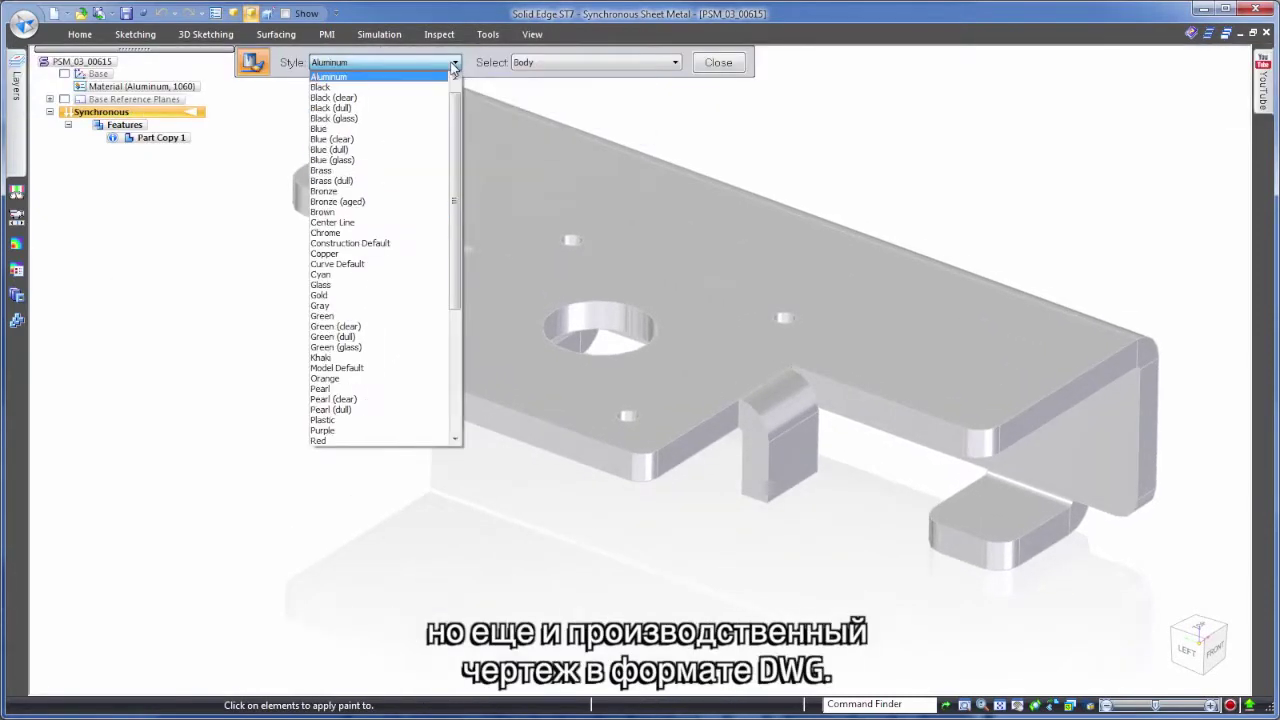
left_click(400, 84)
left_click(586, 214)
left_click(718, 62)
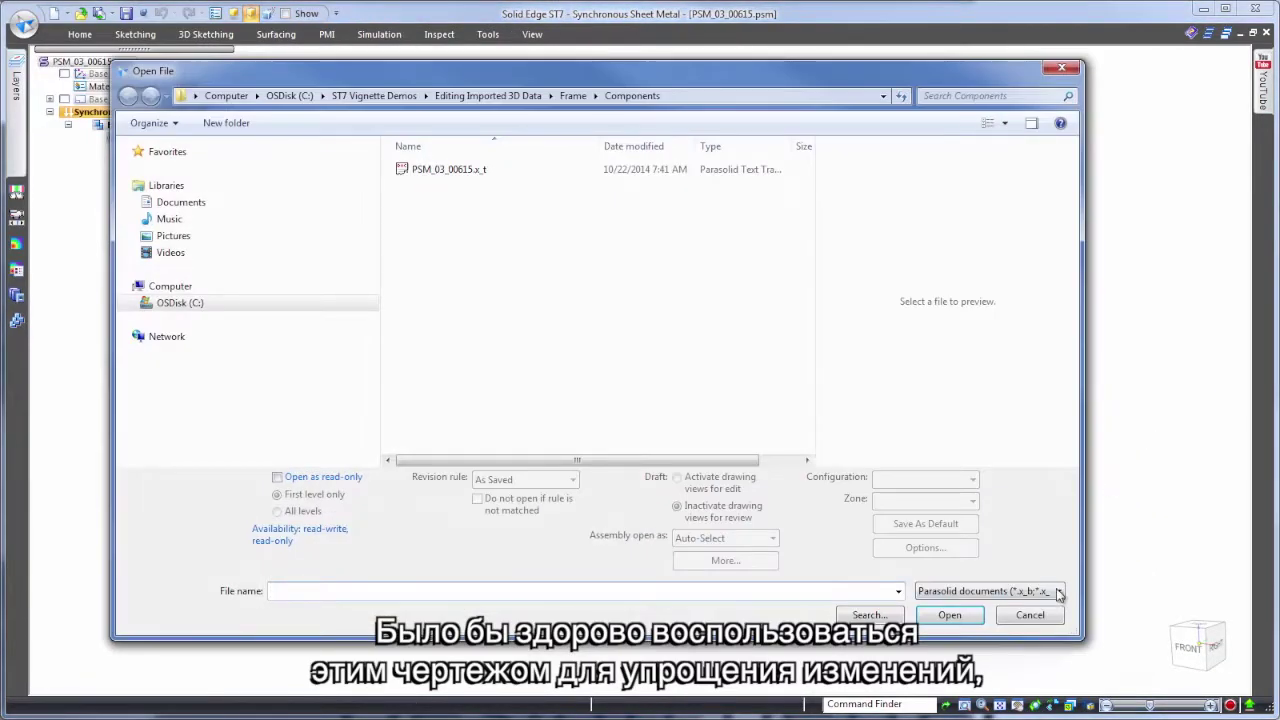
left_click(1059, 591)
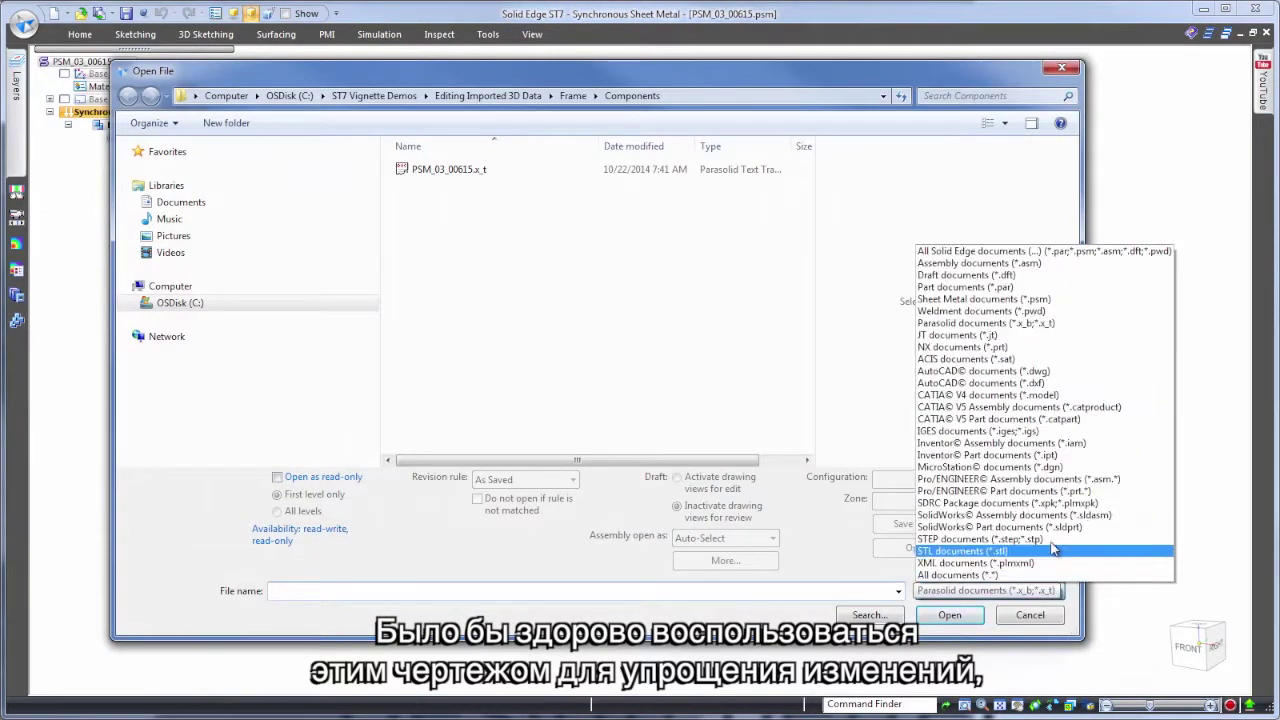
- Open PSM_03_00615.dwg and send its folded views into the existing bracket with Create 3D
left_click(1009, 372)
left_click(449, 176)
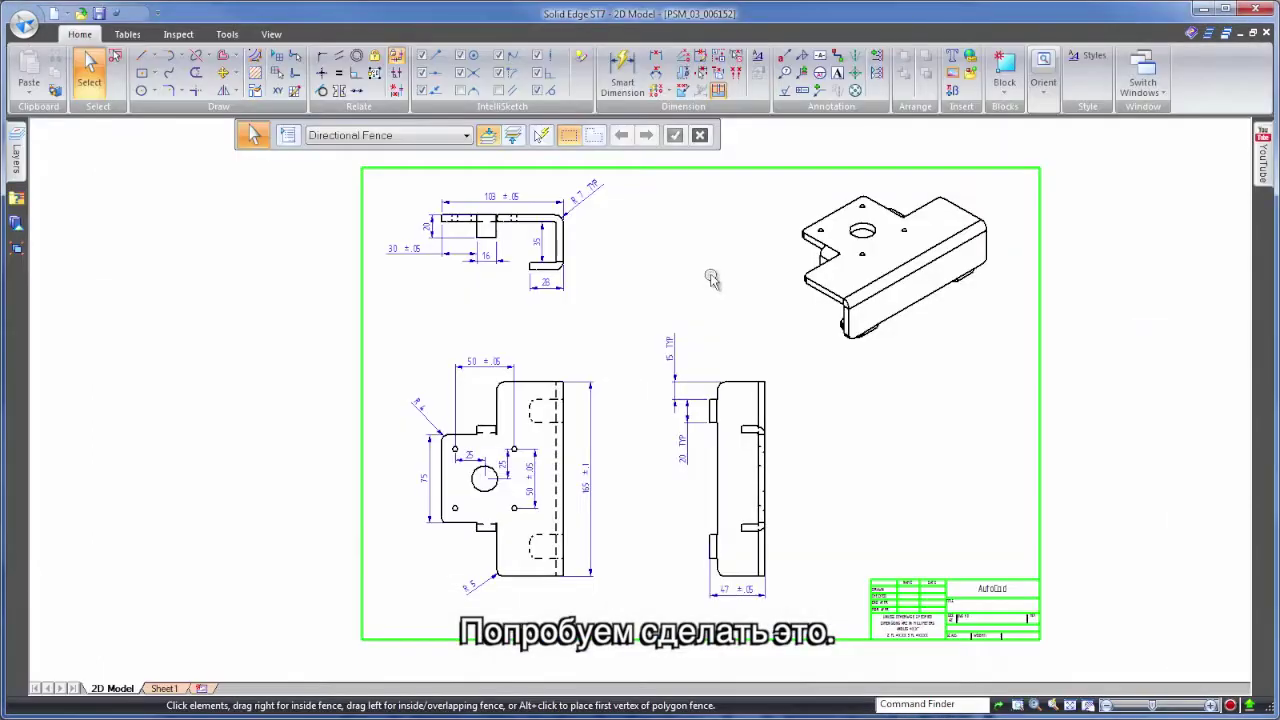
right_click(713, 280)
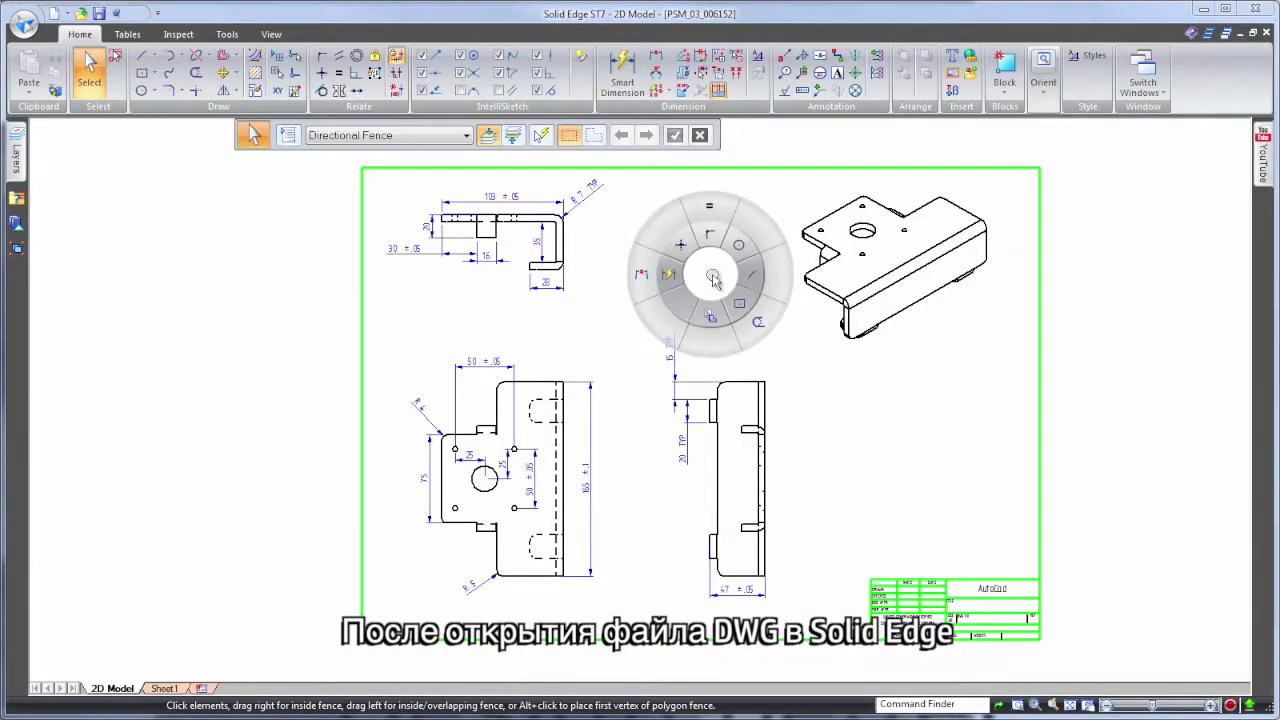
left_click(713, 316)
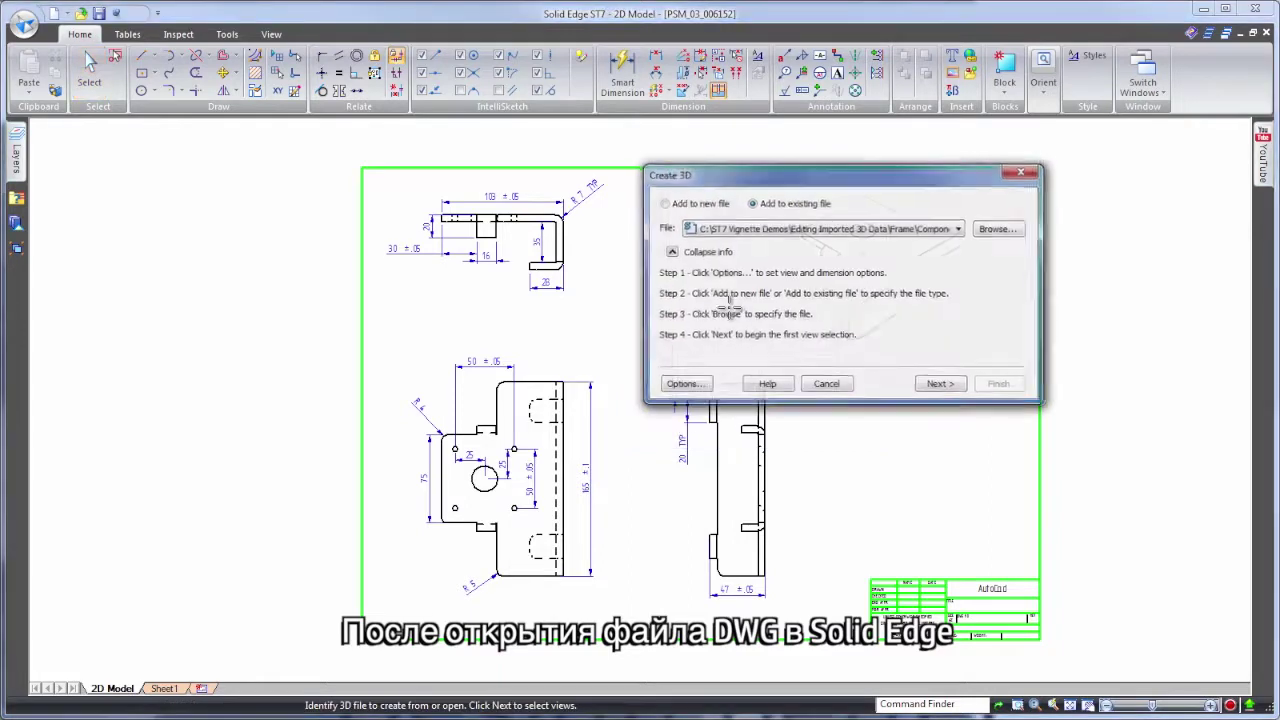
left_click(955, 390)
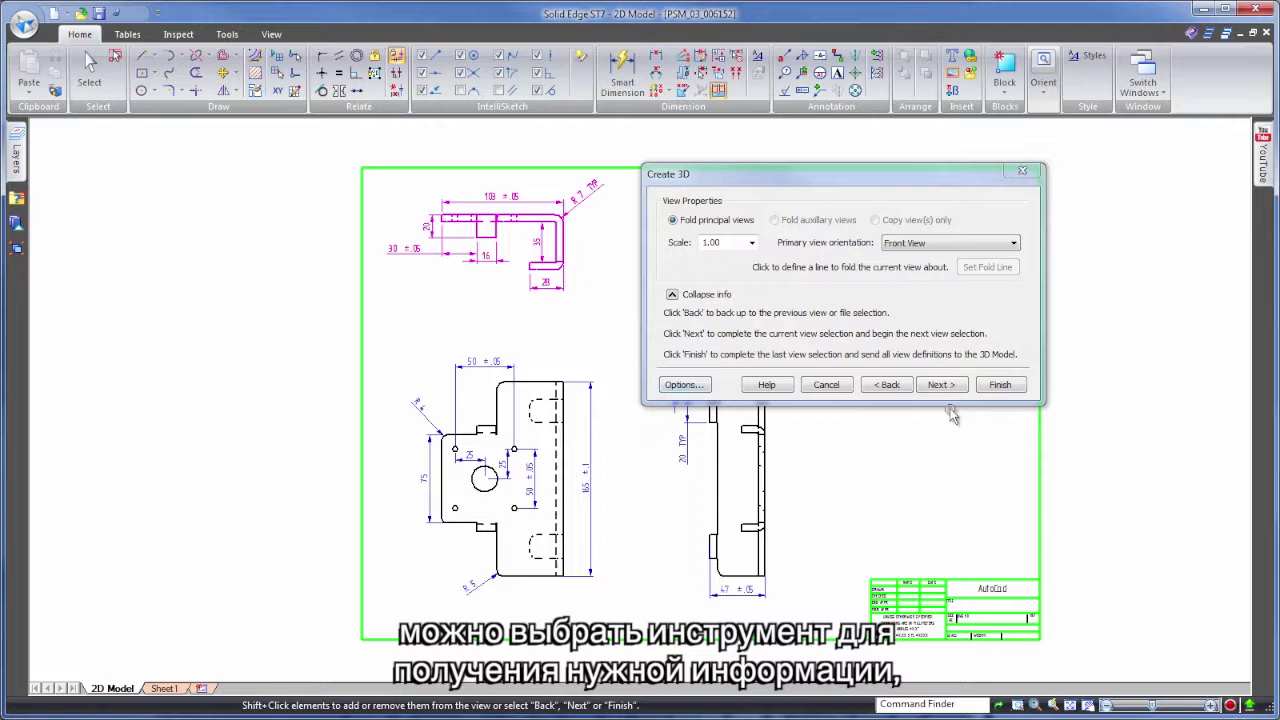
left_click(955, 390)
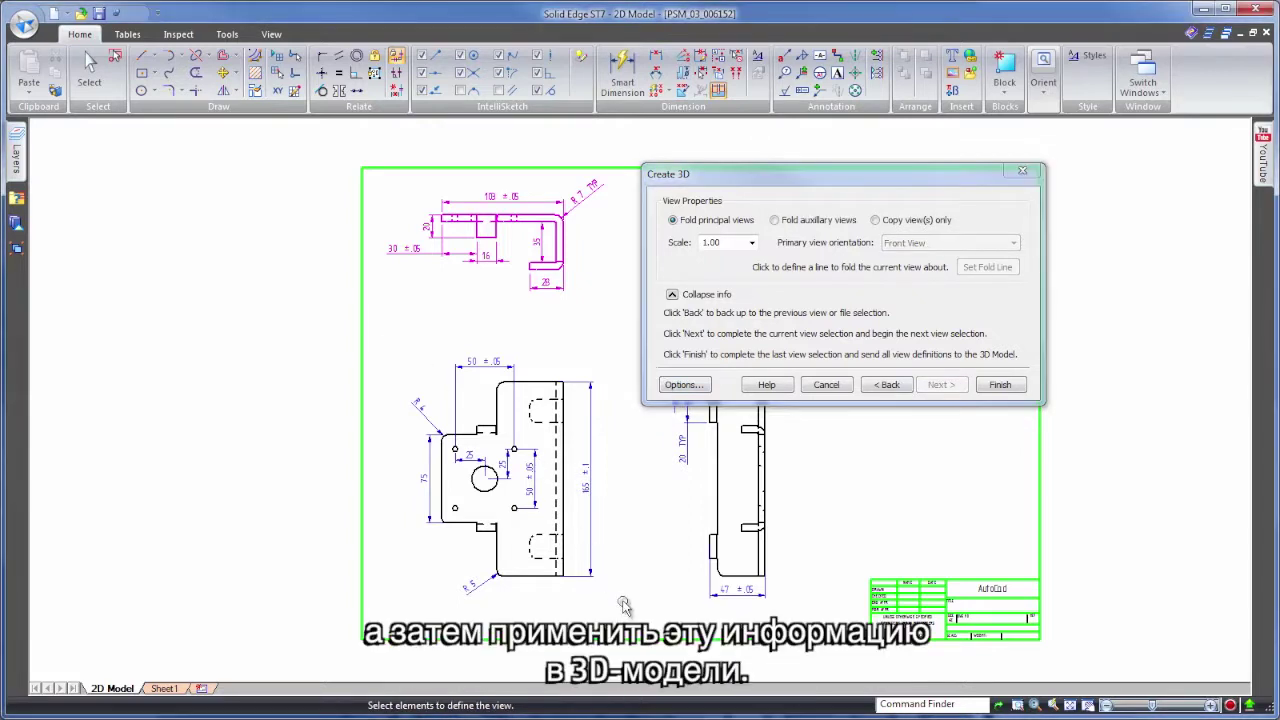
left_click(1016, 391)
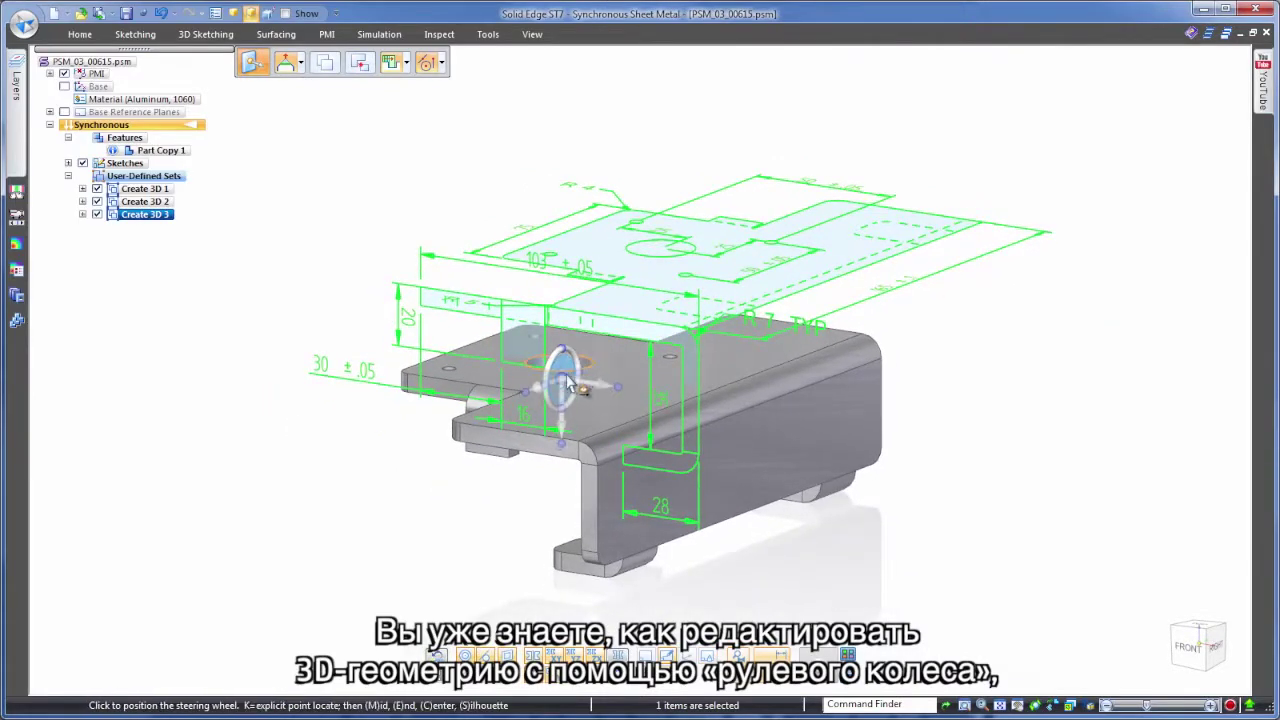
- Move the Create 3D 3 sketch set onto the bracket, snapping it to the hole
left_click_drag(567, 381, 660, 255)
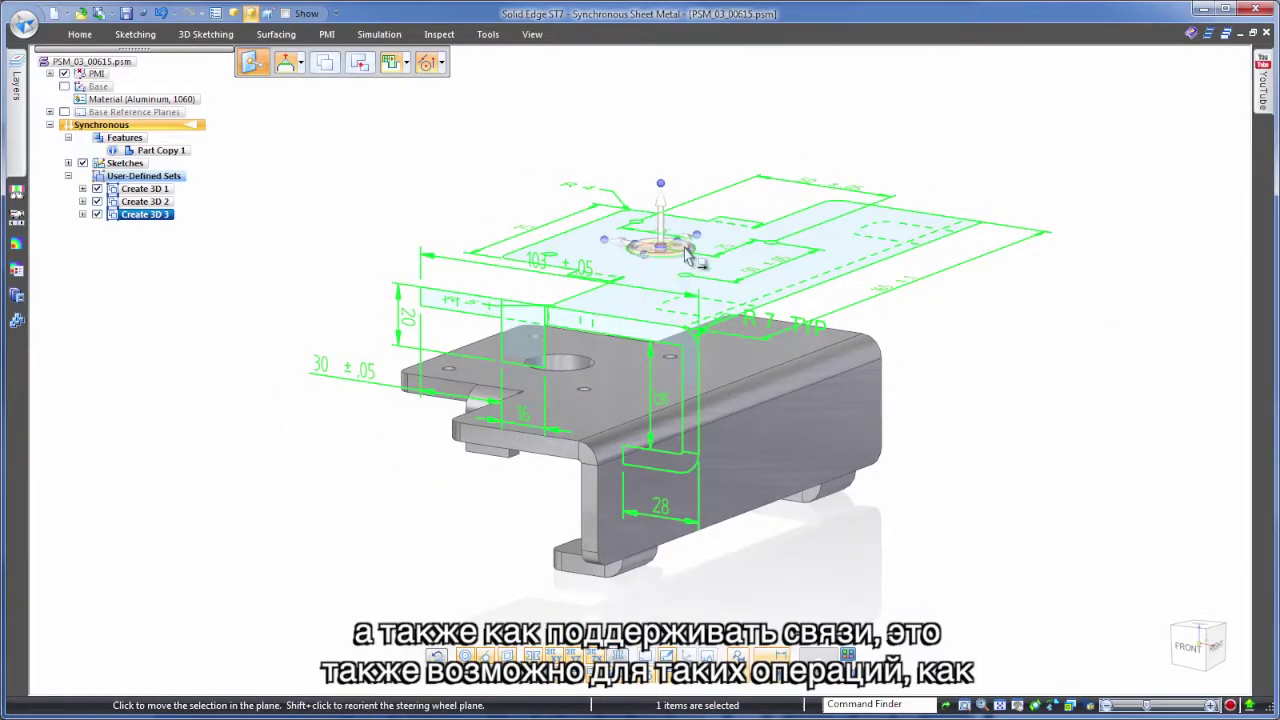
left_click(683, 255)
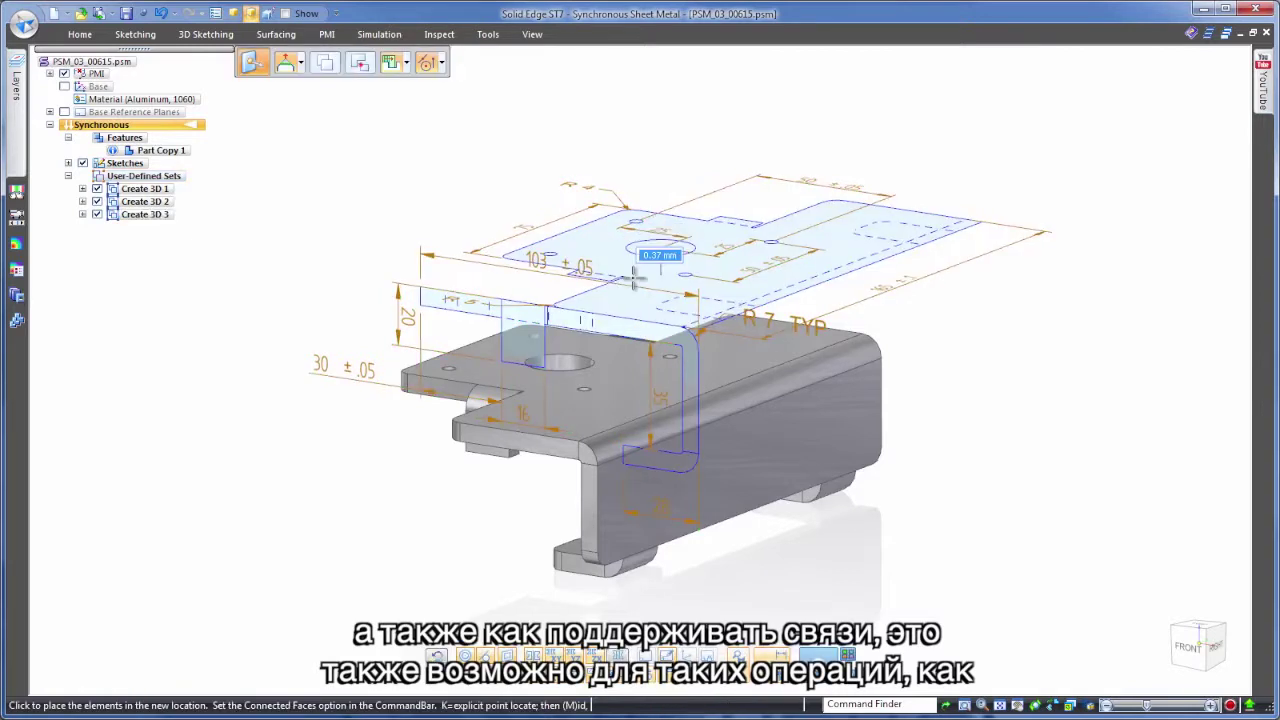
left_click(601, 348)
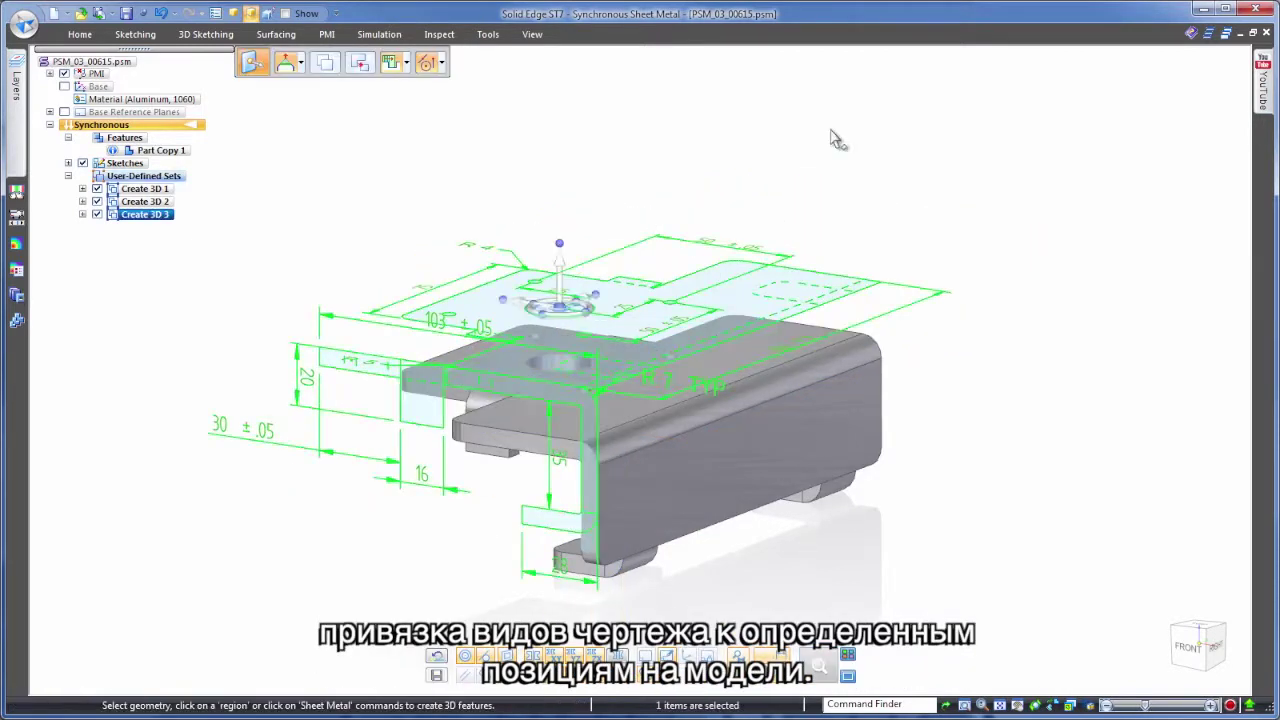
left_click(572, 285)
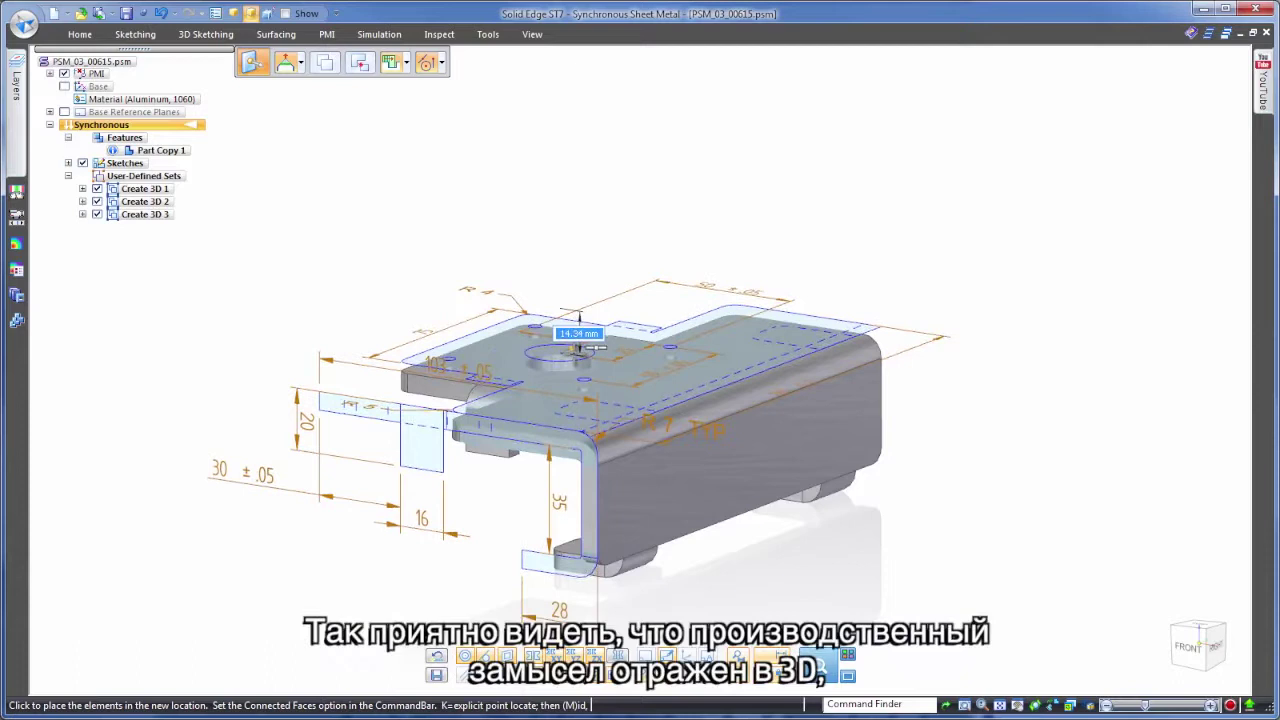
left_click(593, 349)
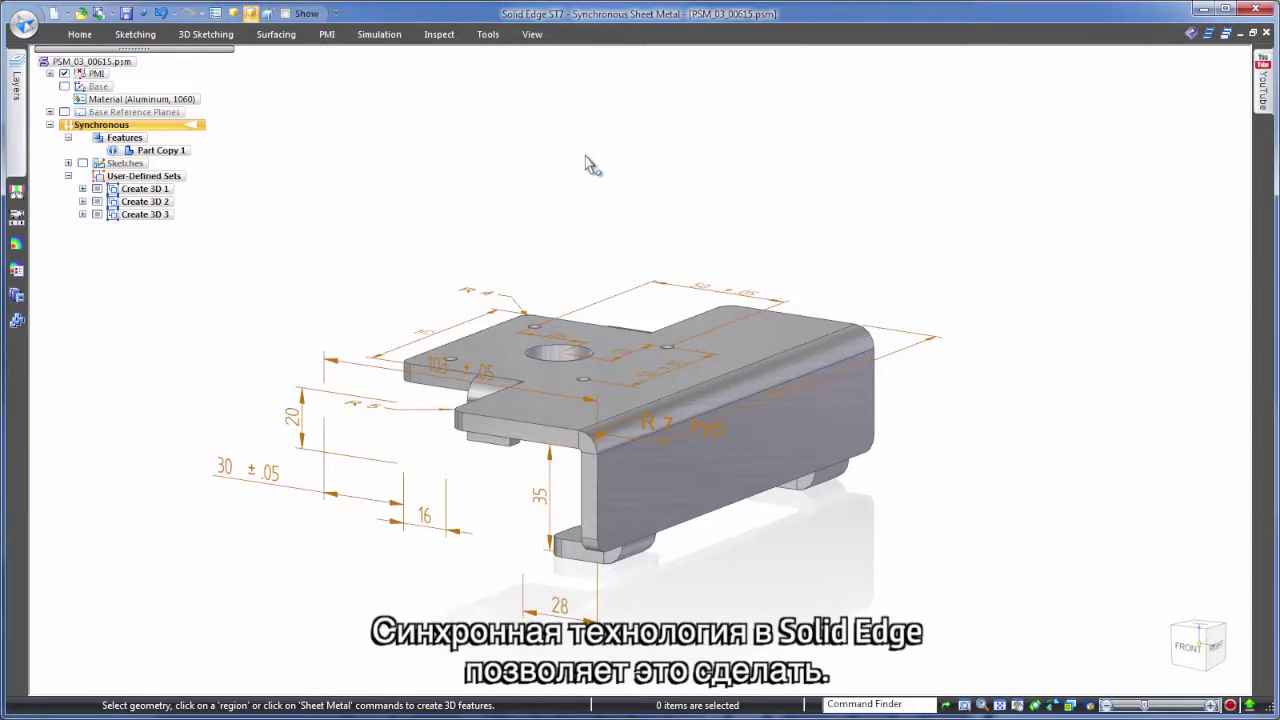
- Attach PMI to the Create 3D 3 set to make its dimensions live
left_click(145, 214)
right_click(160, 217)
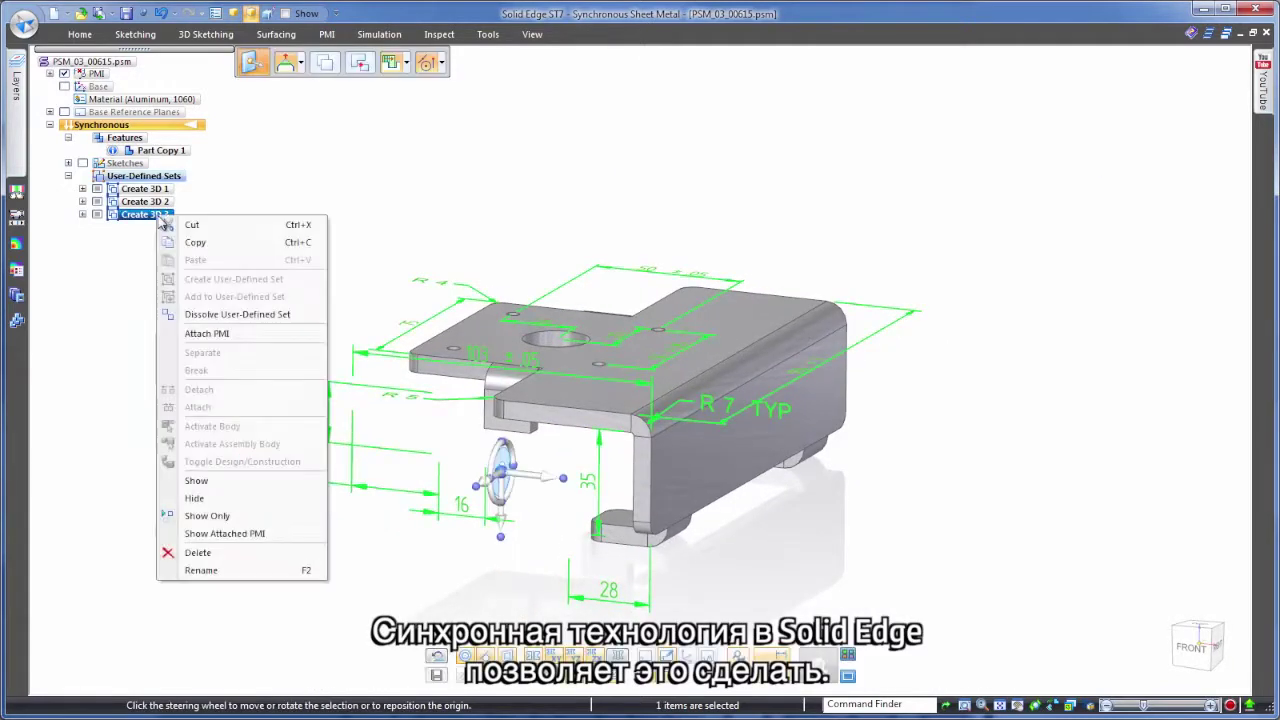
left_click(207, 333)
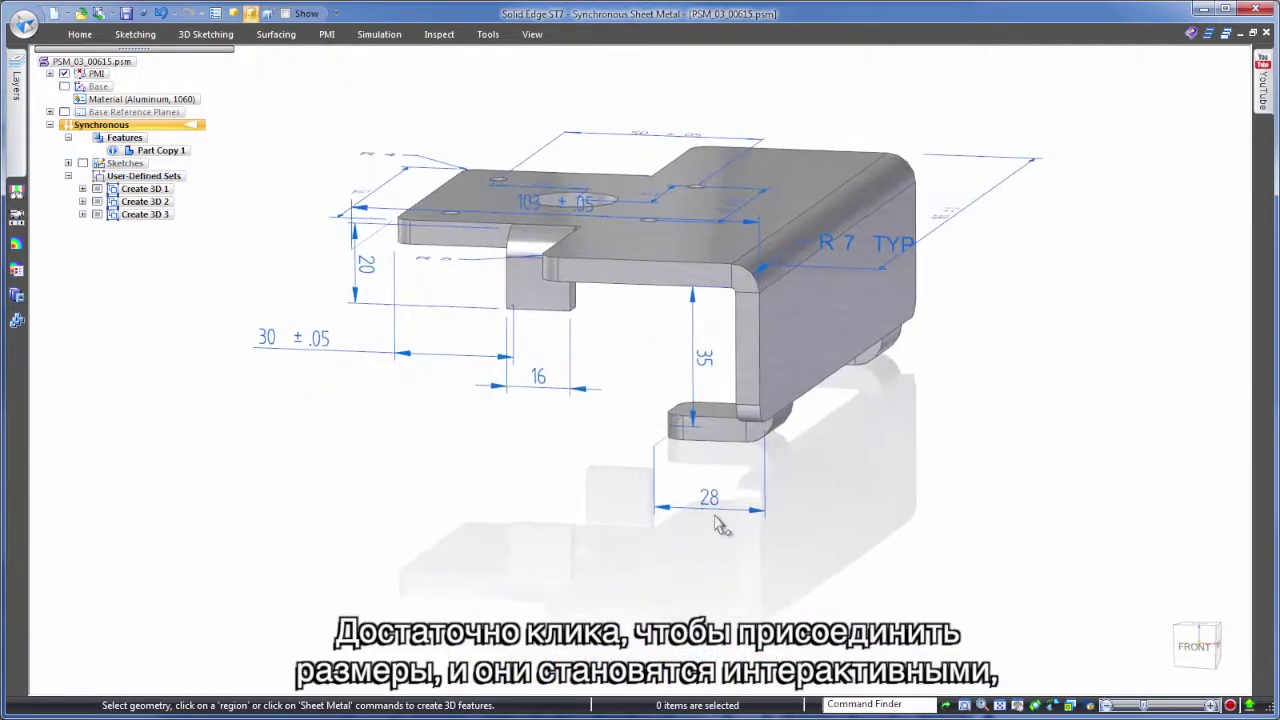
- Change the 28 flange width to 35 and the vertical 35 dimension to 51
left_click(709, 510)
type("35")
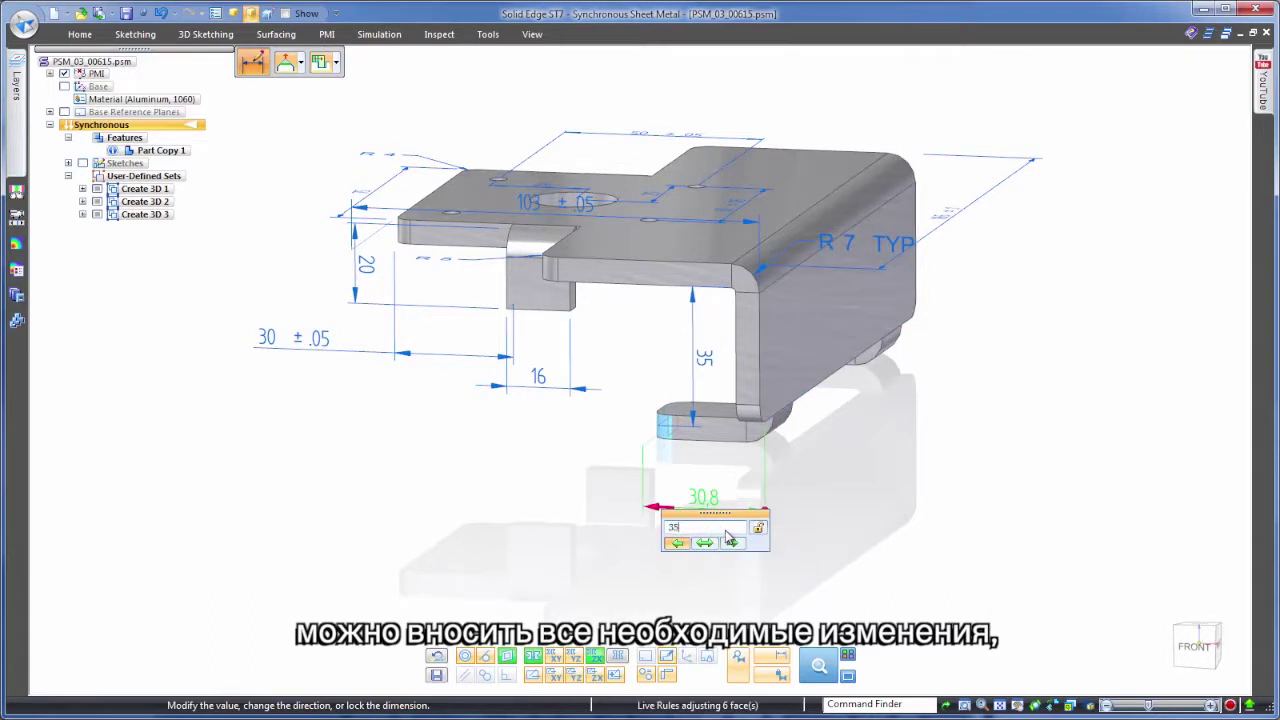
key("Return")
left_click(705, 360)
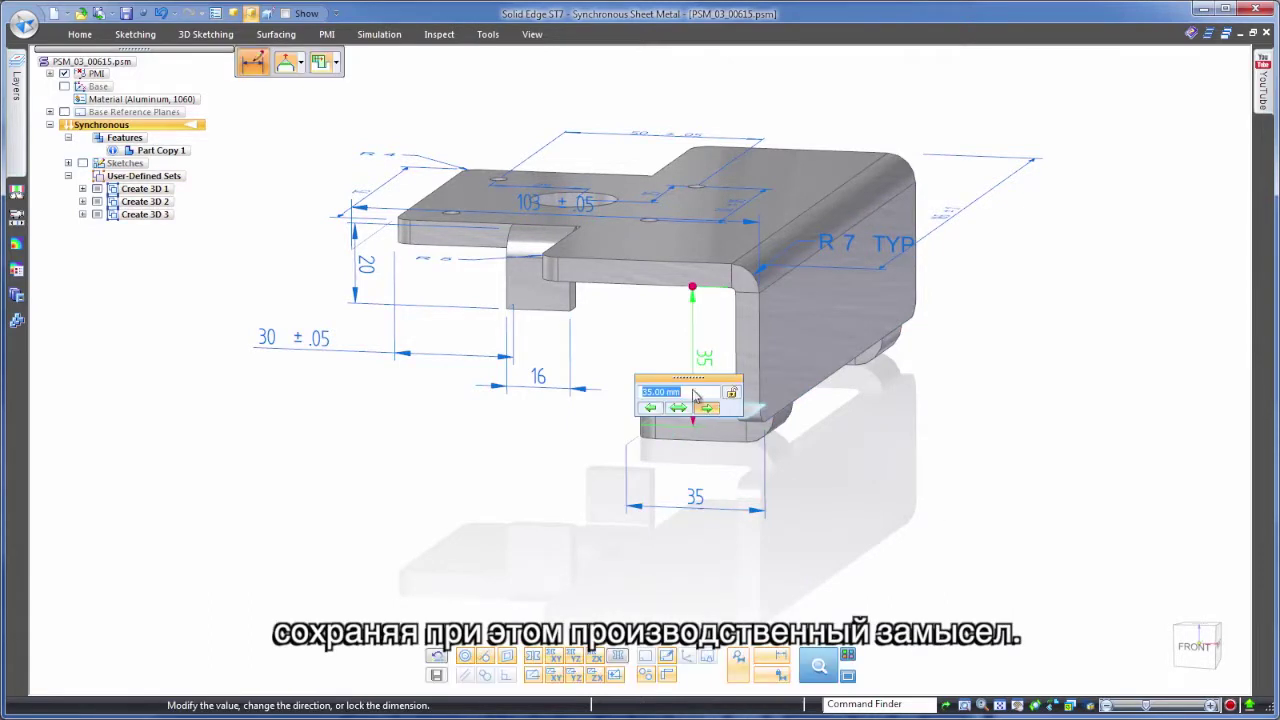
type("51")
key("Return")
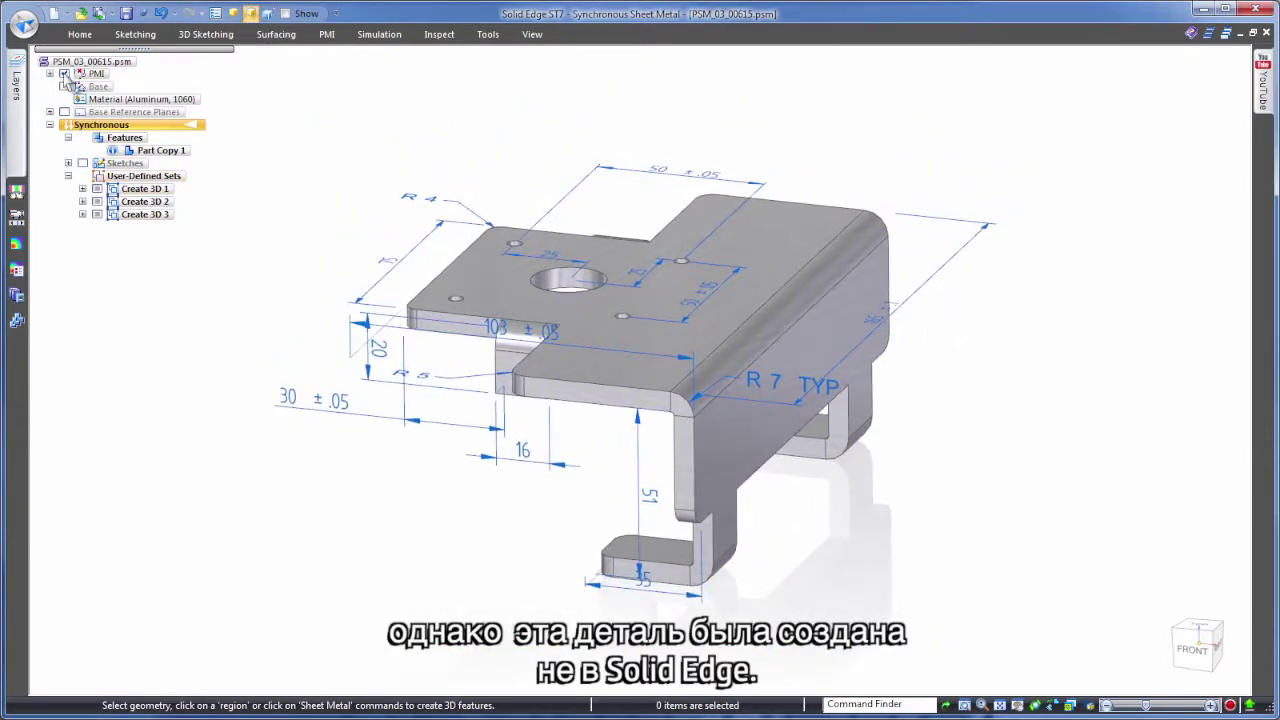
- Transform the bracket into sheet-metal features using its top face
left_click(488, 36)
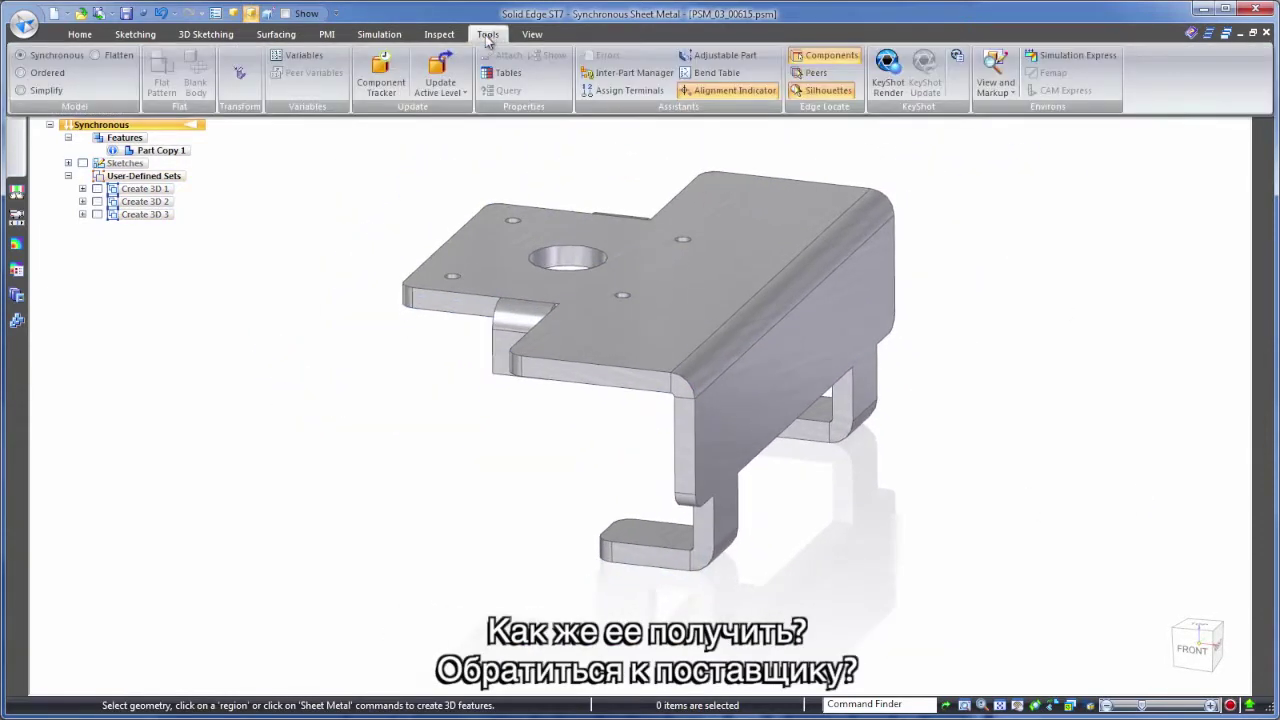
left_click(240, 80)
left_click(540, 232)
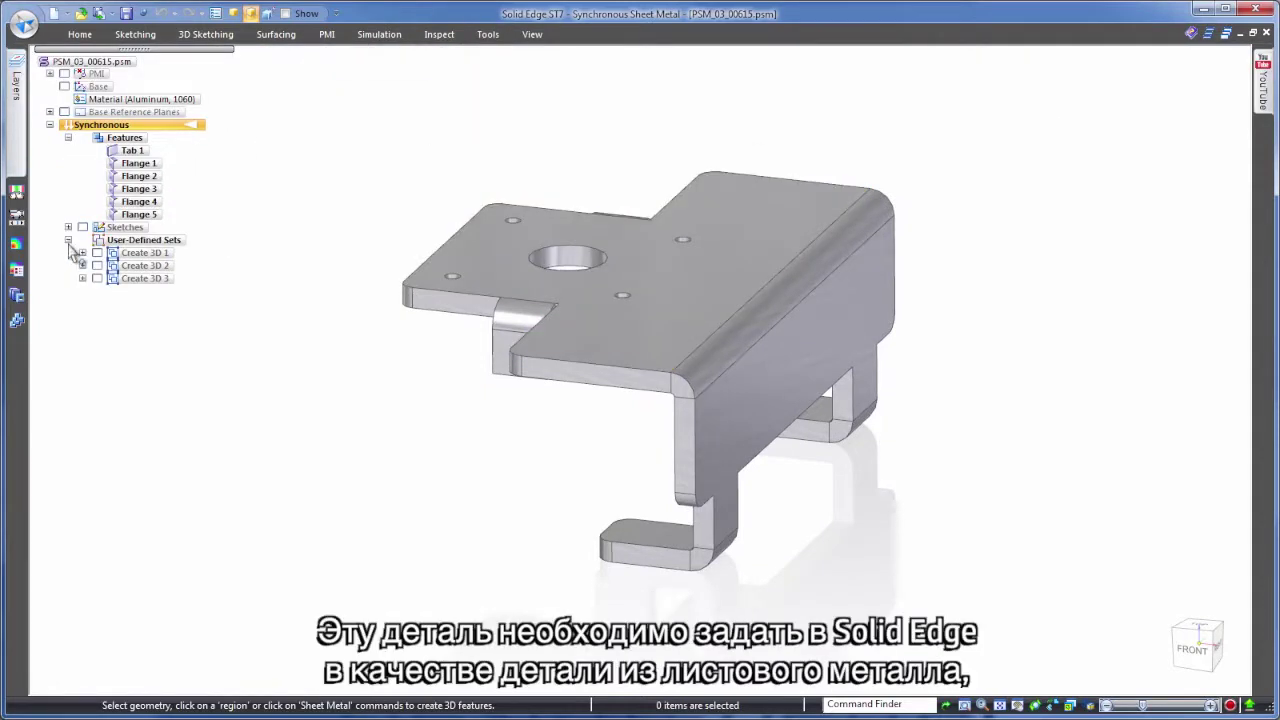
- Flatten the bracket into a 165 by 182.36 flat pattern seen from the top
left_click(488, 34)
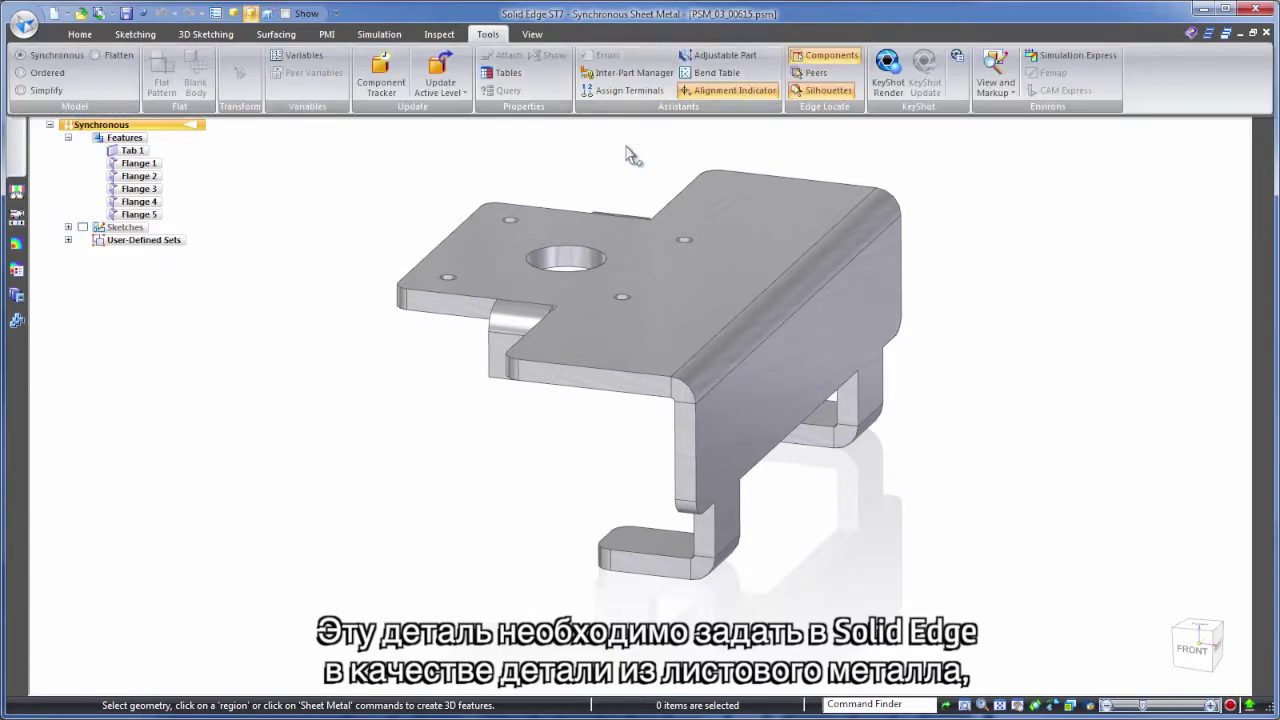
left_click(104, 58)
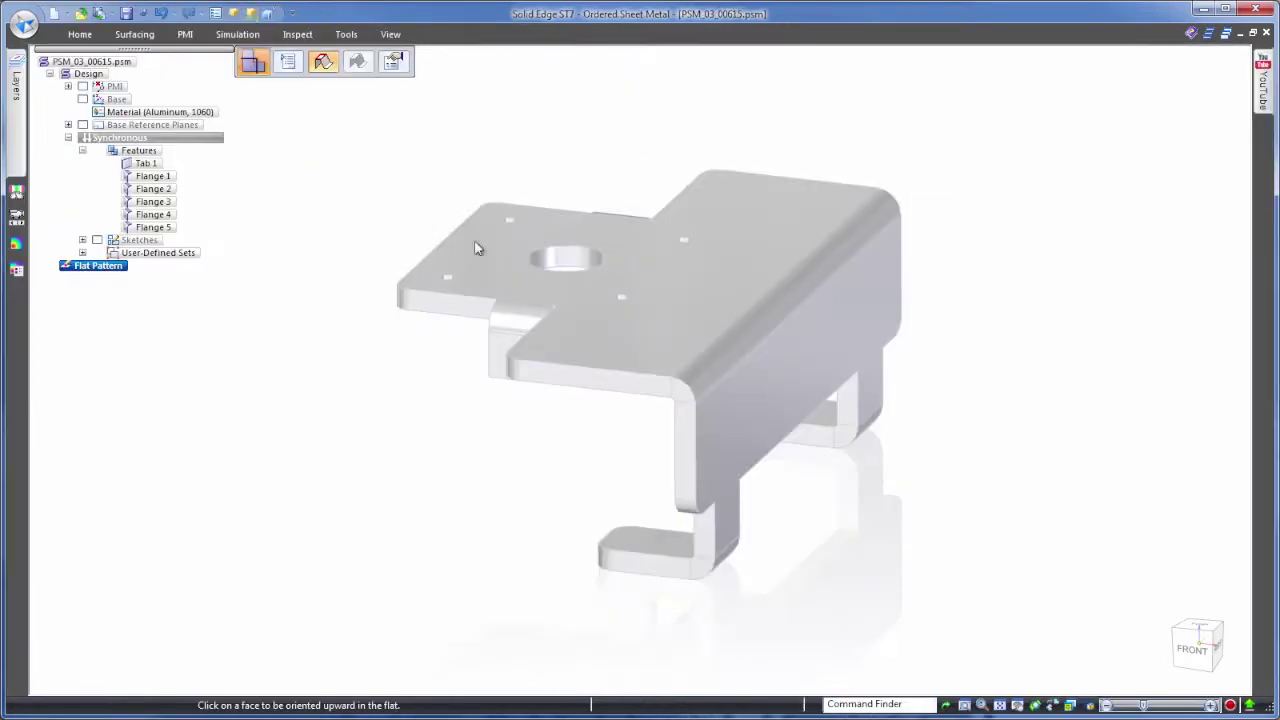
left_click(461, 228)
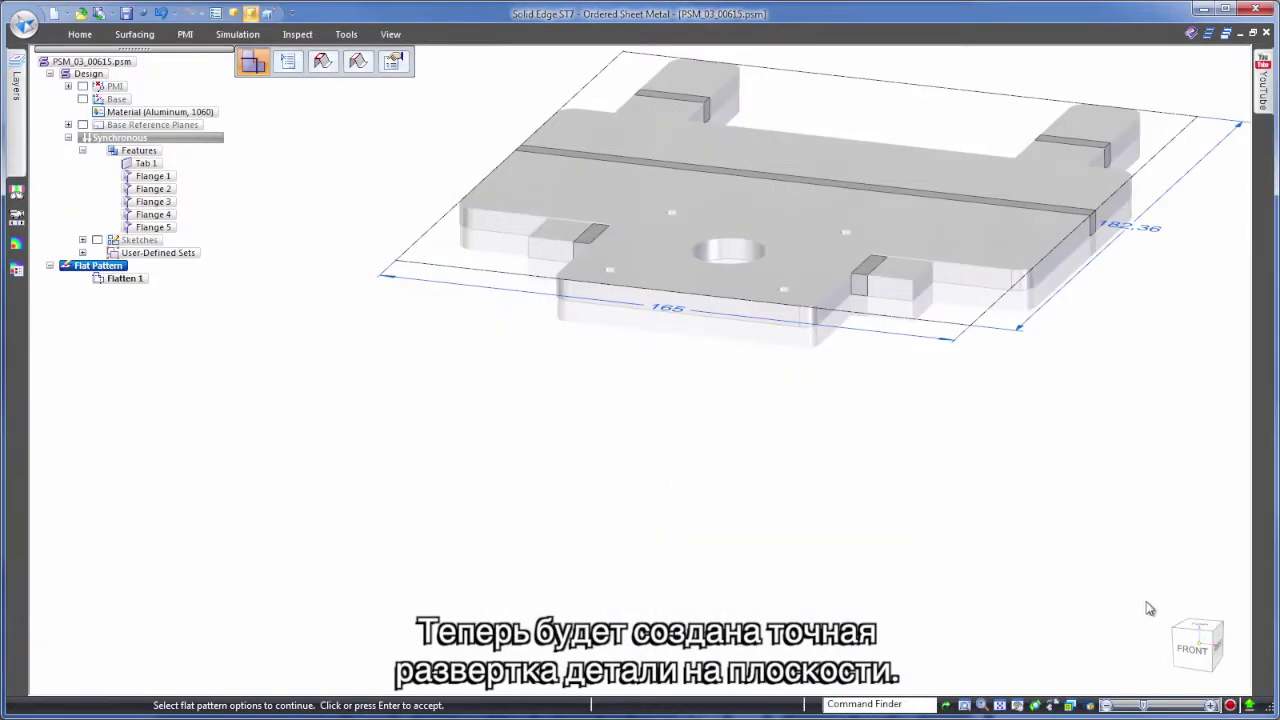
left_click(1201, 629)
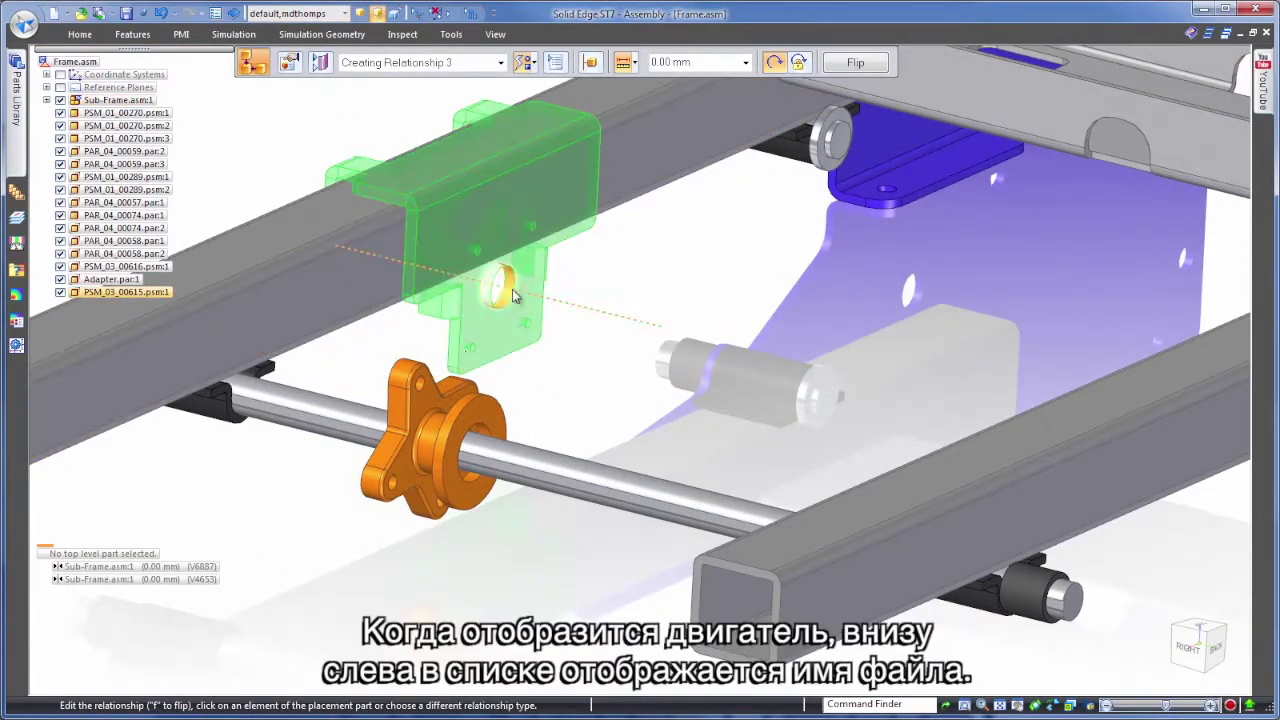
- Mate the bracket onto the frame with an assembly relationship
left_click(509, 286)
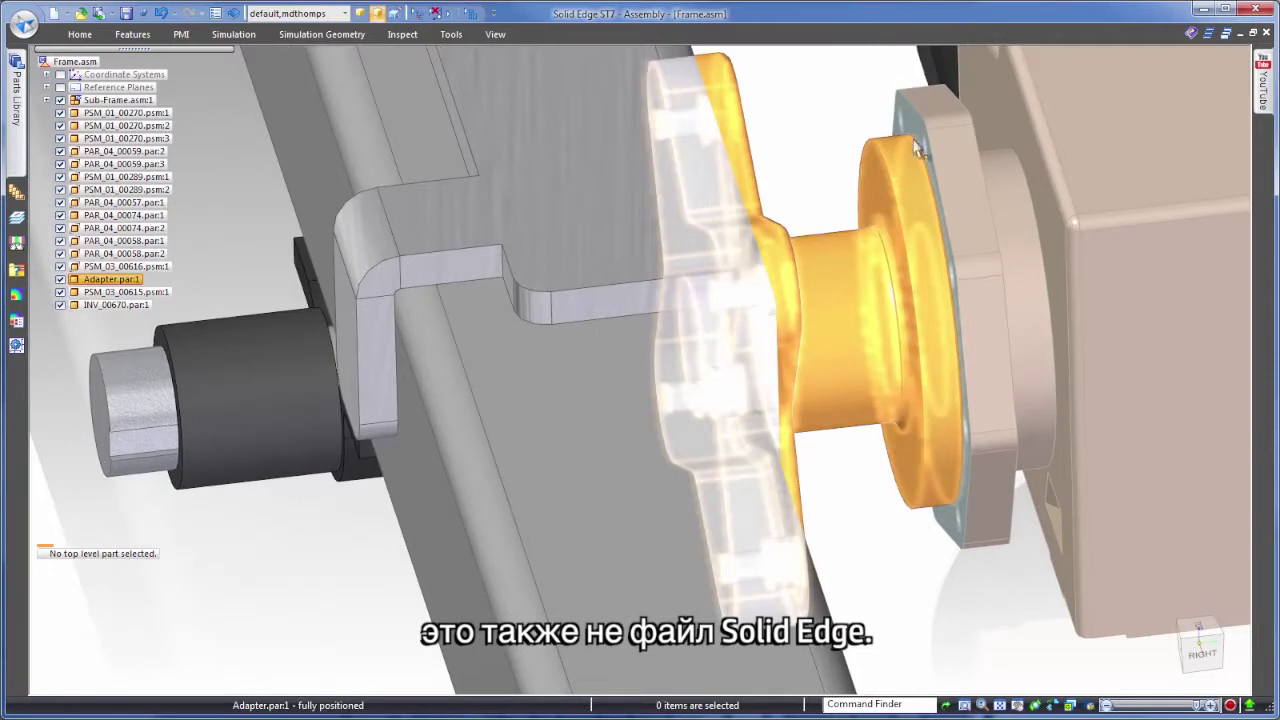
- Edit Adapter.par in place and extrude a protrusion to the motor flange face
left_click(866, 245)
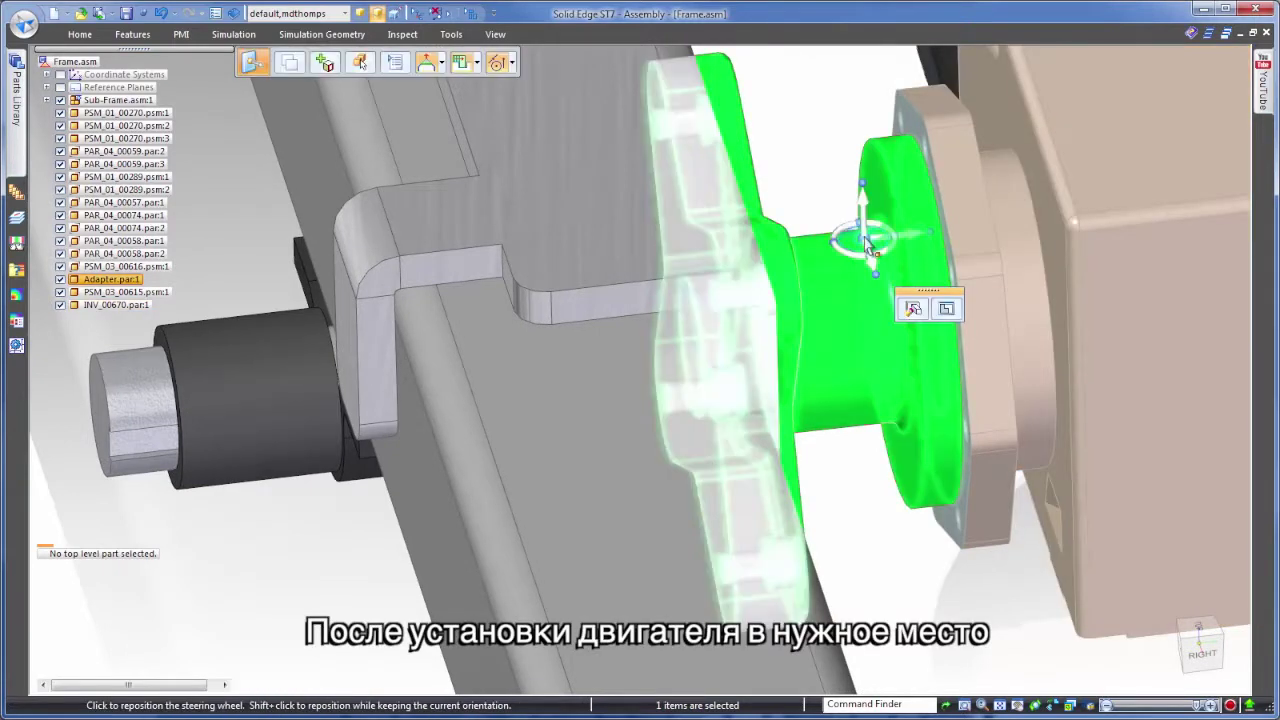
left_click(946, 308)
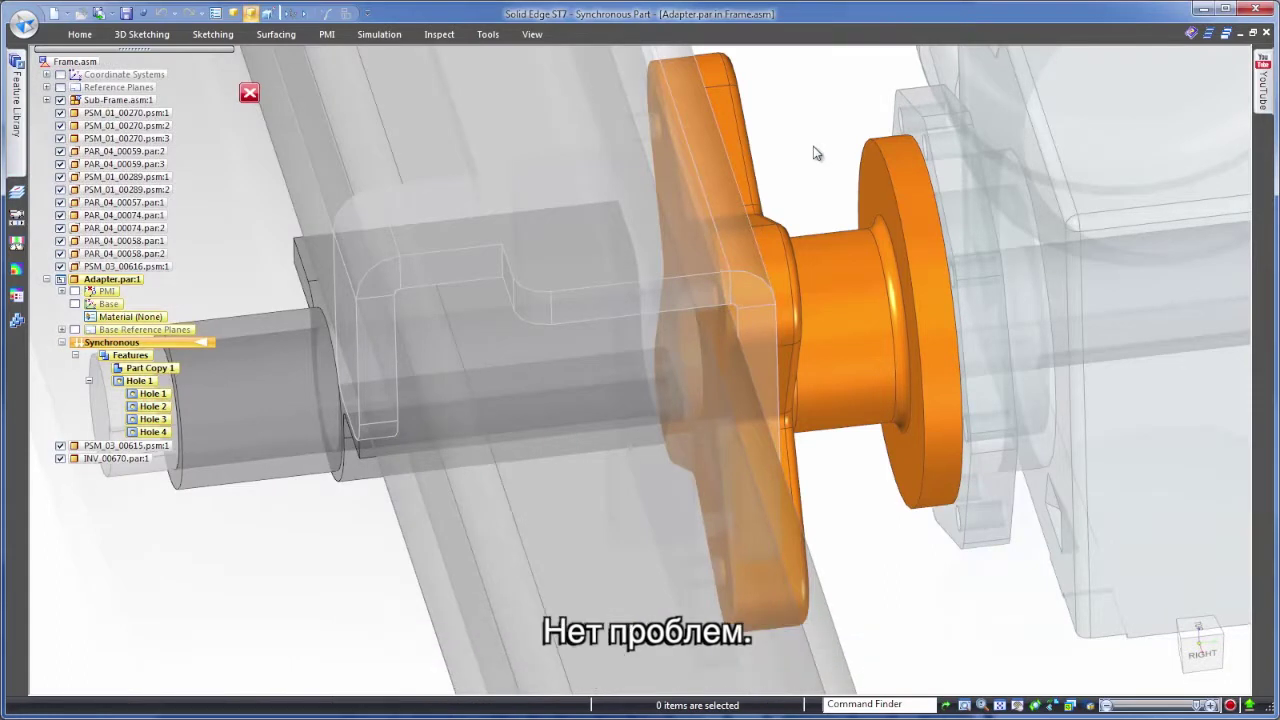
right_click(815, 152)
left_click(790, 177)
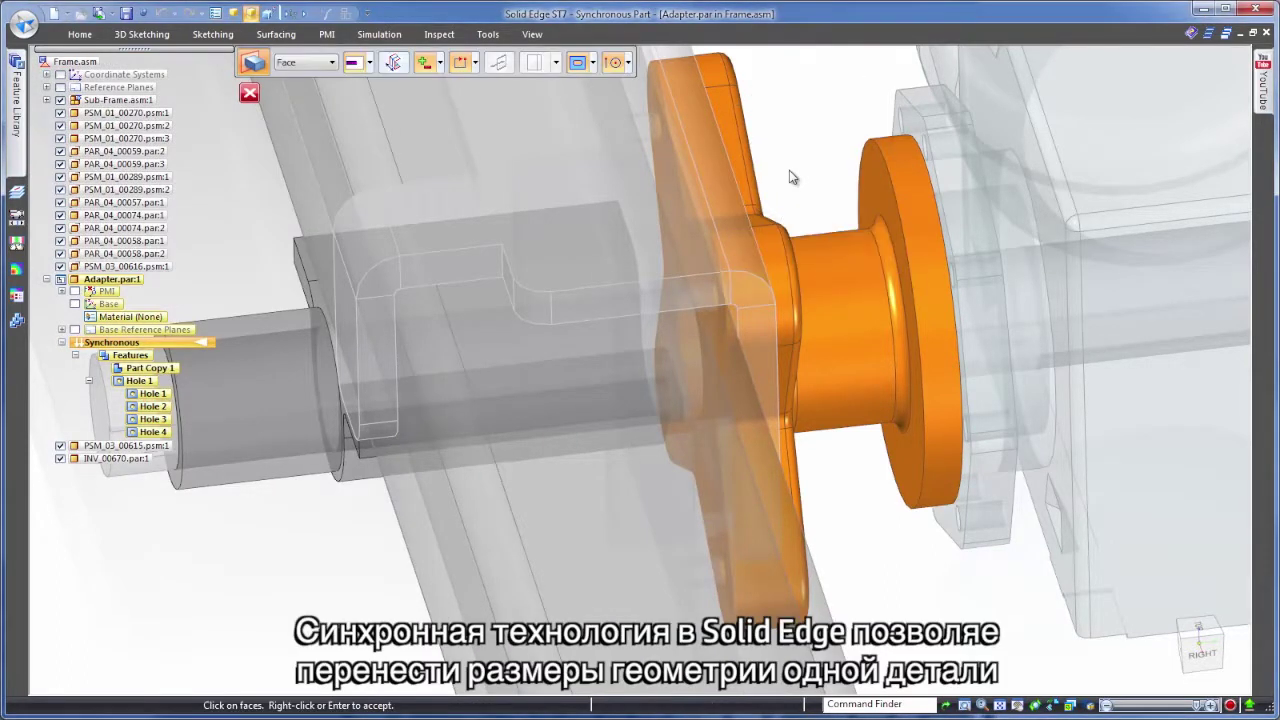
left_click(914, 126)
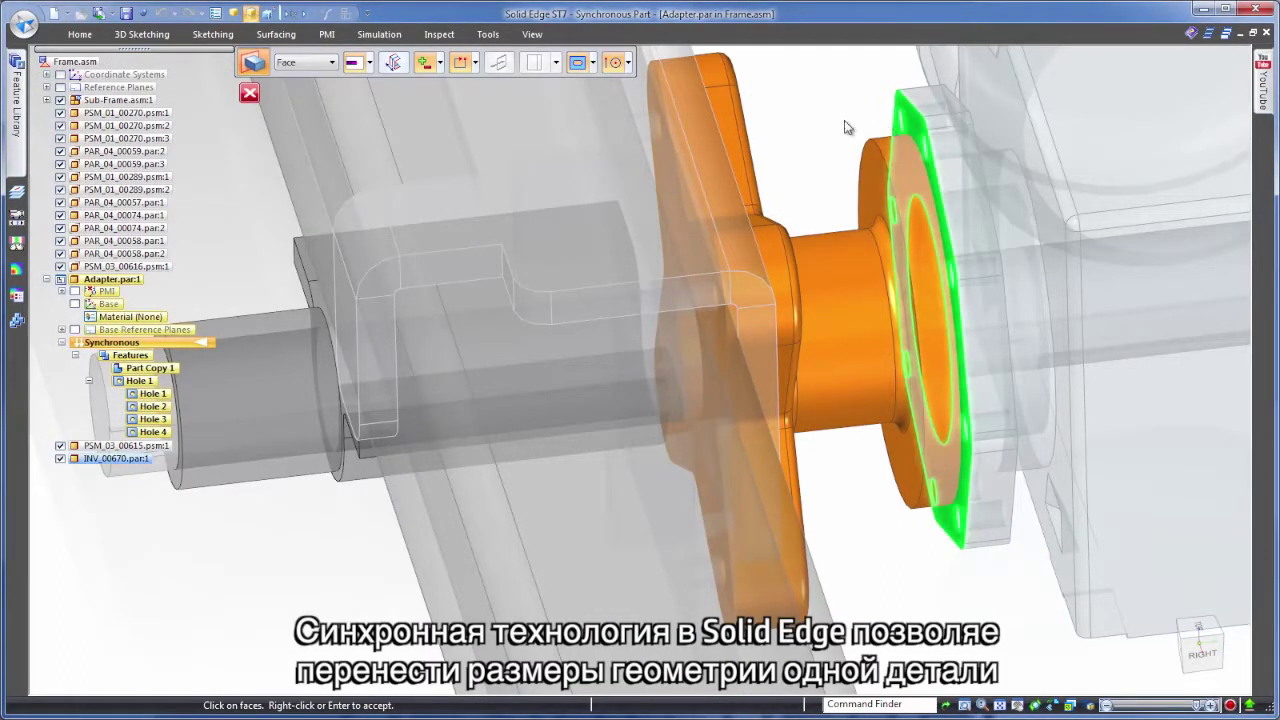
right_click(871, 127)
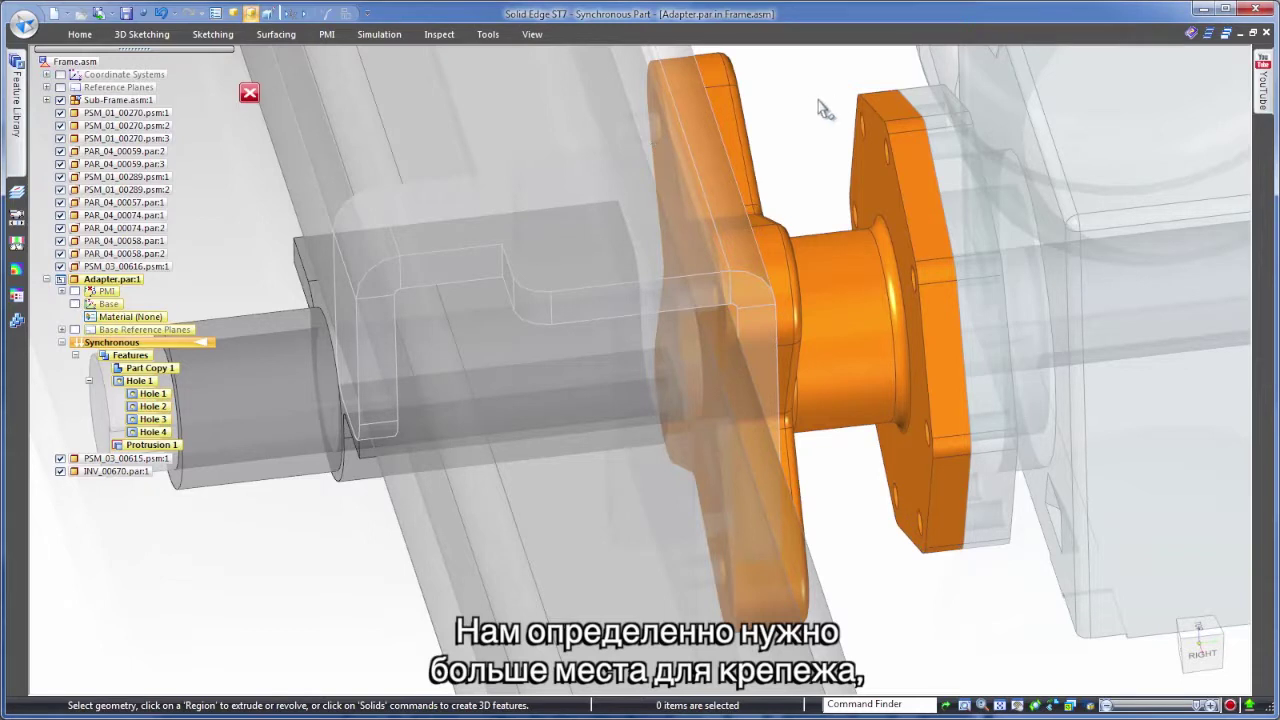
middle_click_drag(818, 107, 811, 108)
- Back in the assembly, move the motor body 20 mm away from the adapter in Top view
left_click(249, 93)
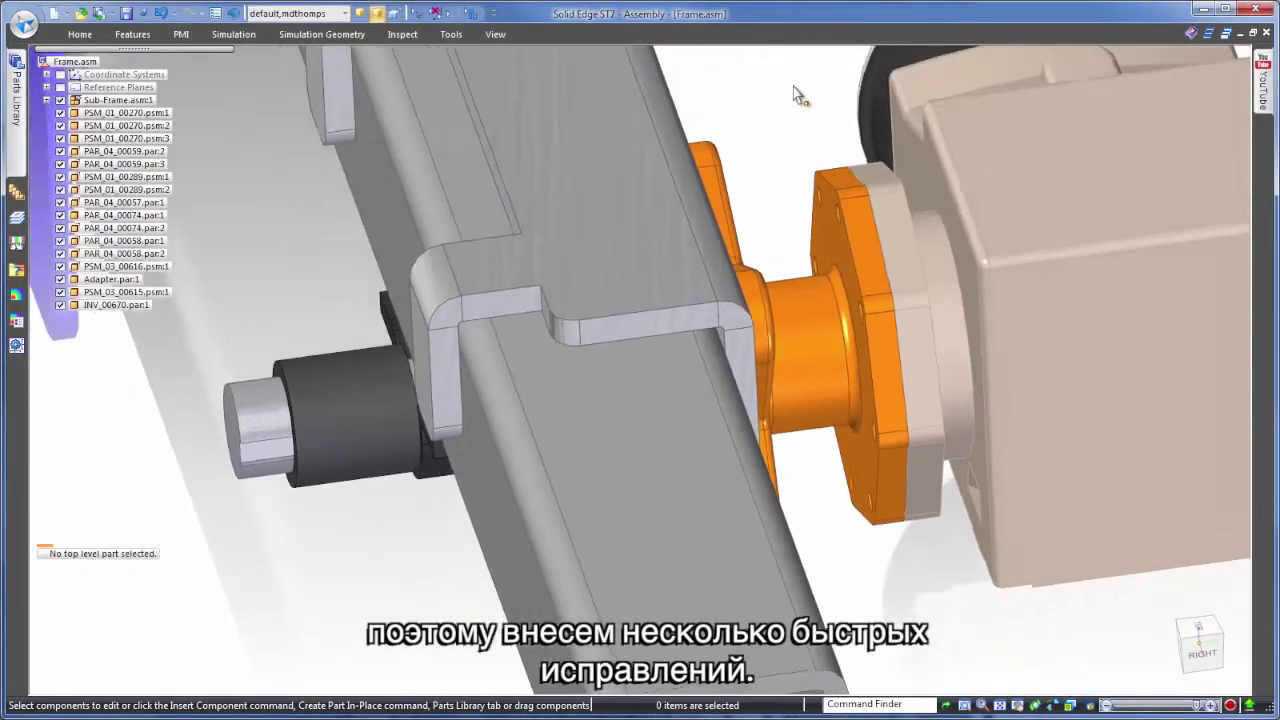
middle_click_drag(797, 95, 1096, 468)
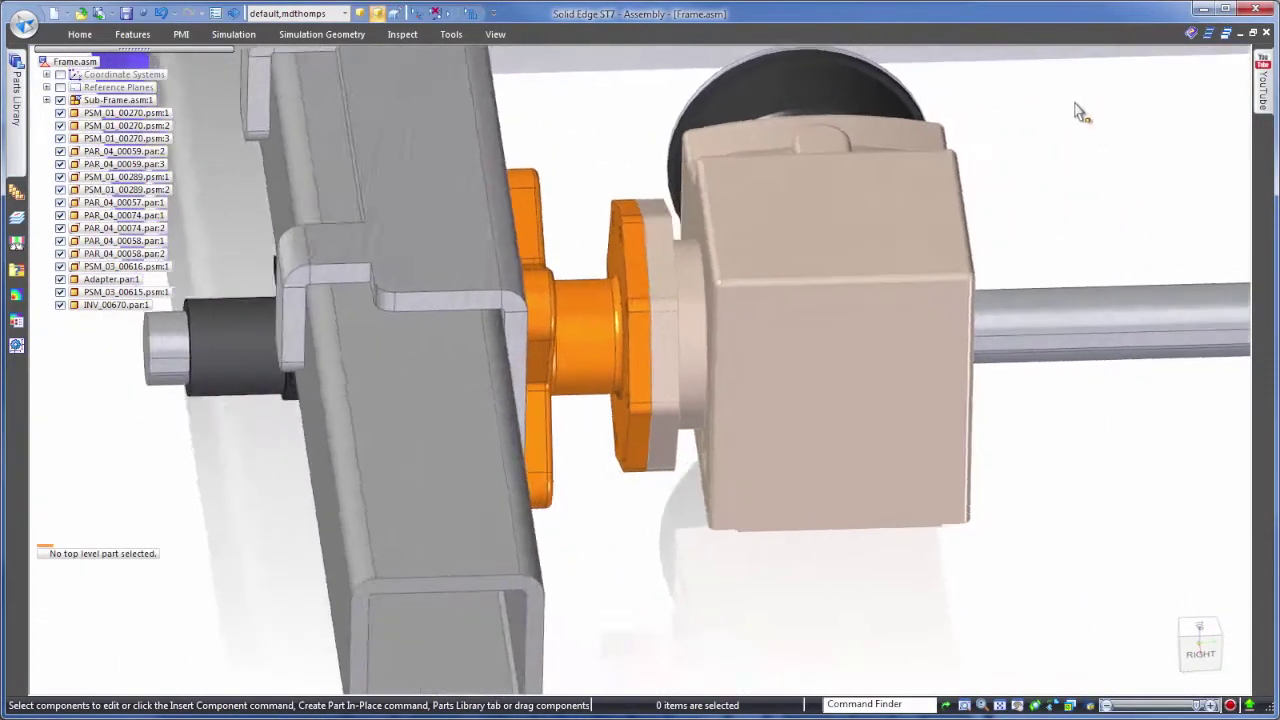
key("ctrl+t")
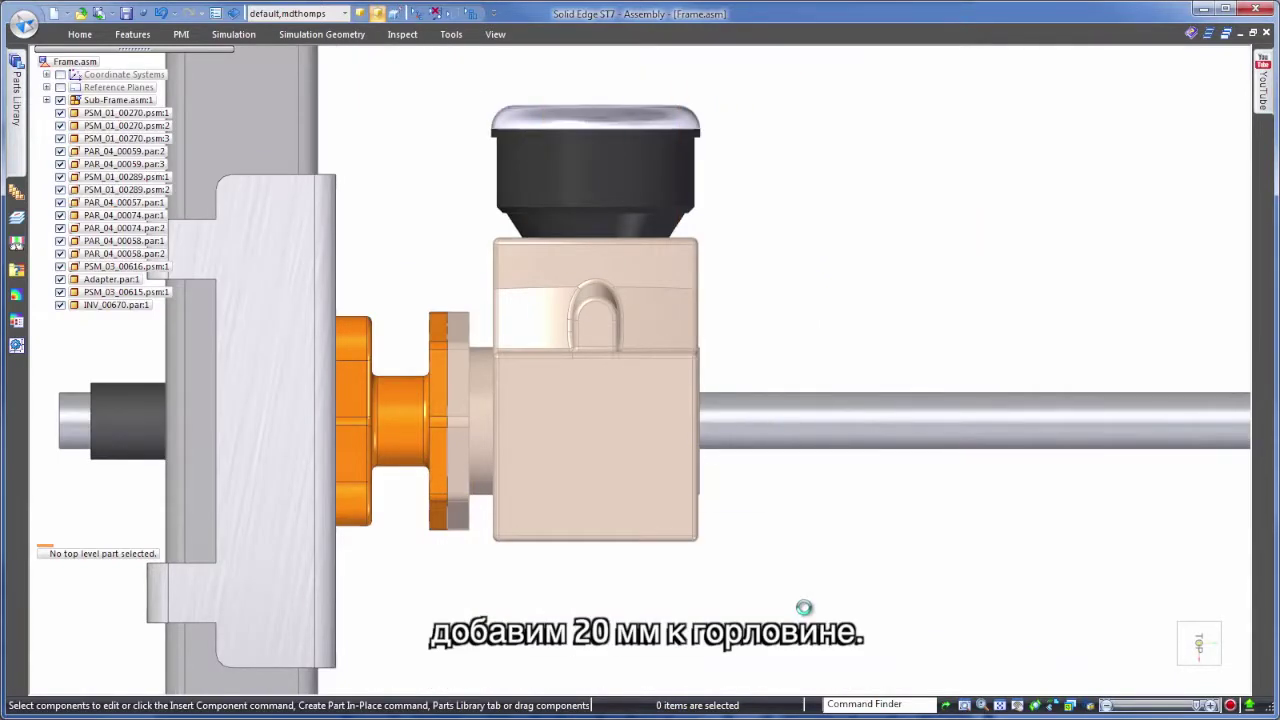
left_click(714, 505)
left_click(649, 370)
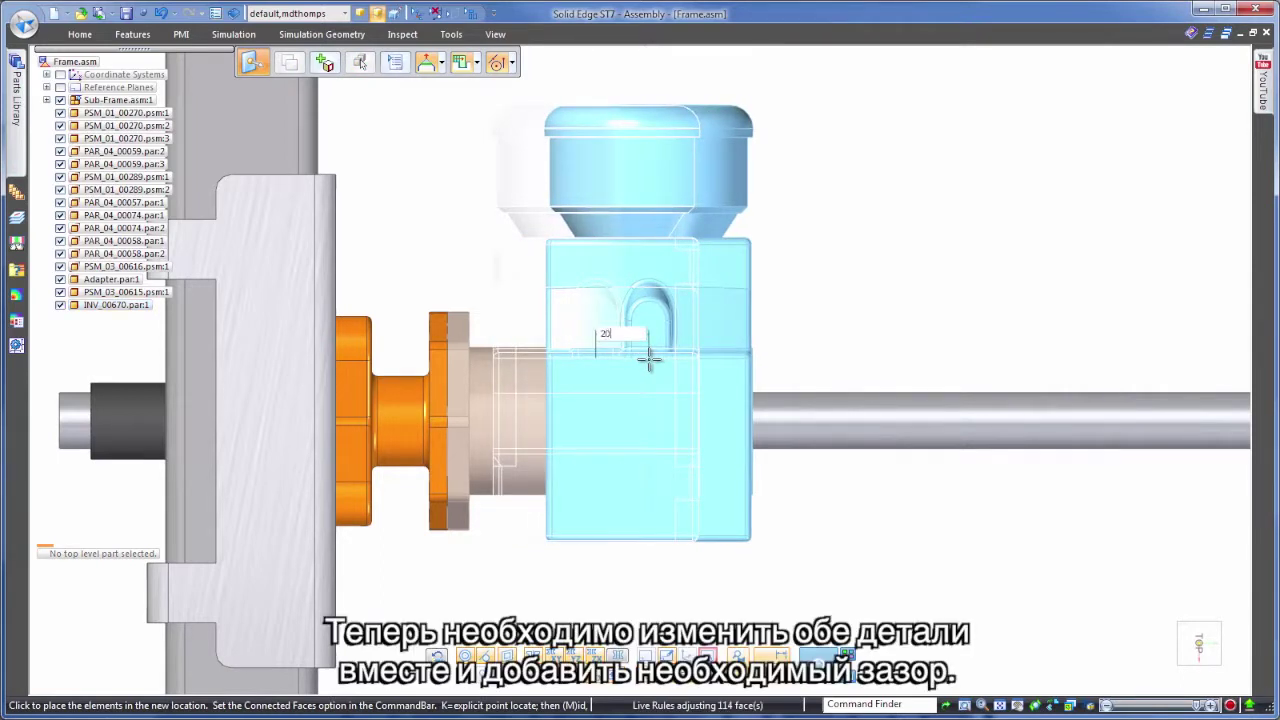
left_click(651, 362)
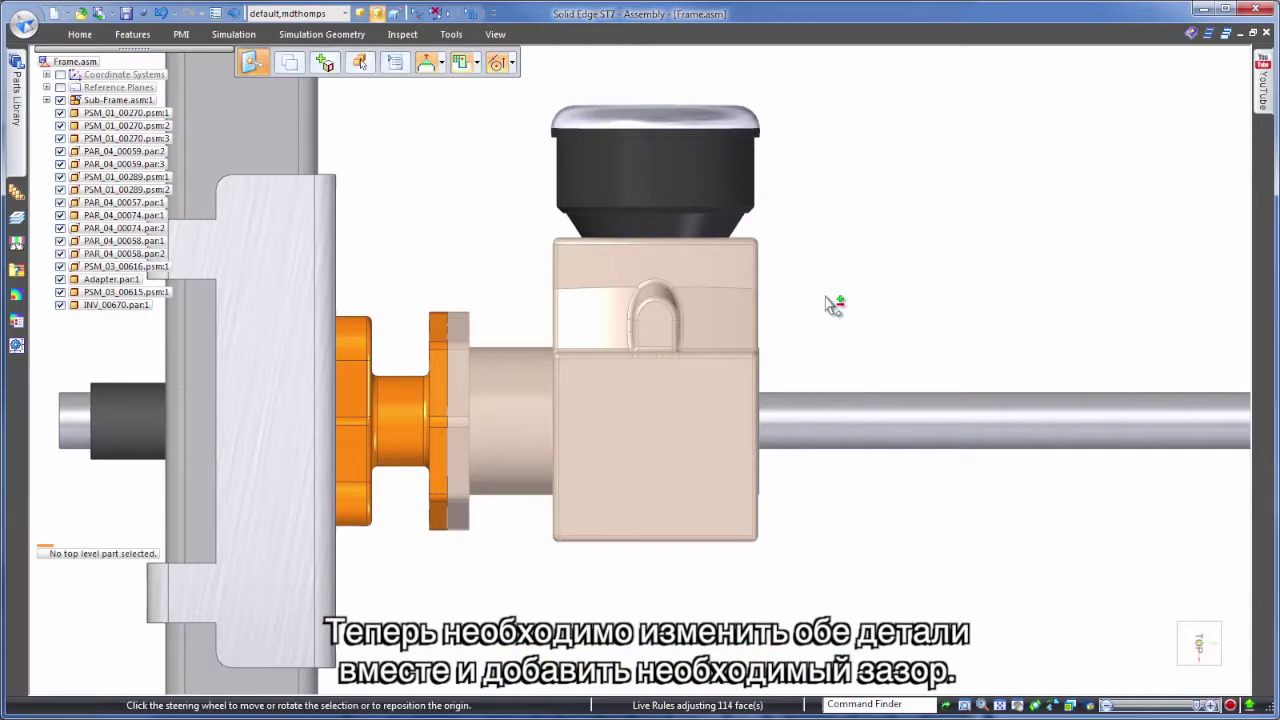
key("Escape")
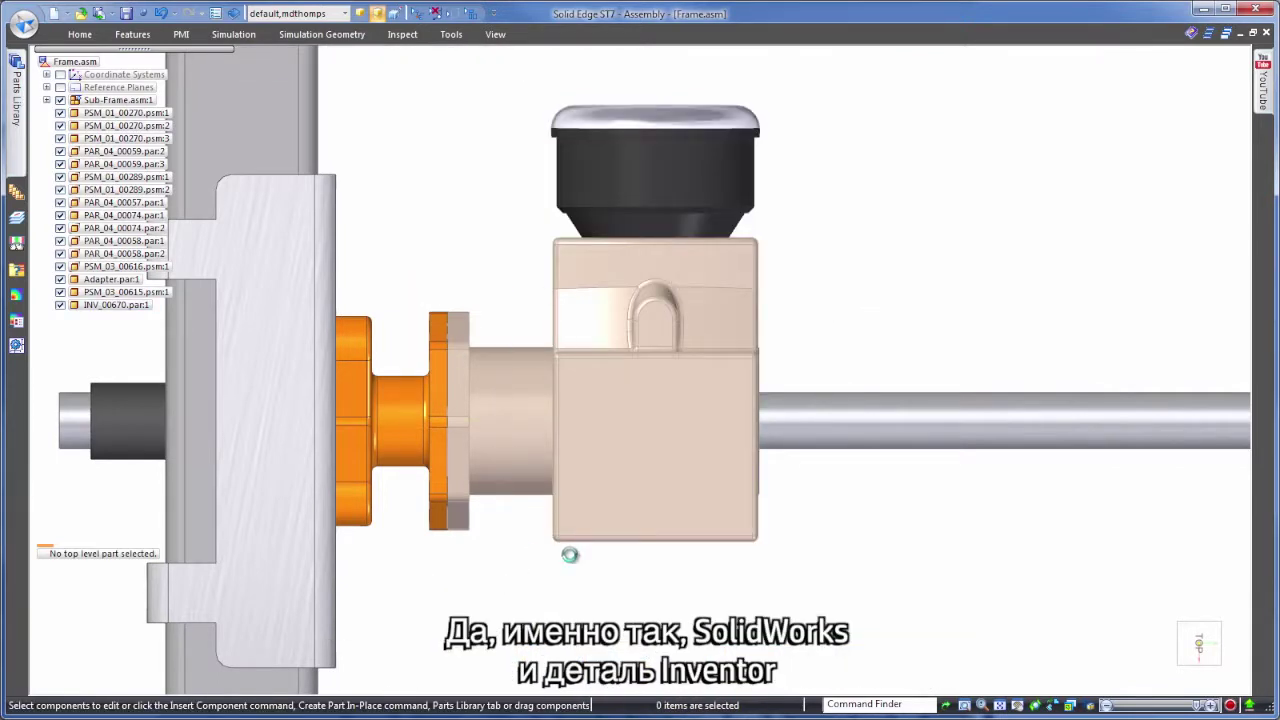
- Select the adapter and motor flange faces and move them together to a new position
left_click(450, 420)
middle_click_drag(780, 200, 510, 130)
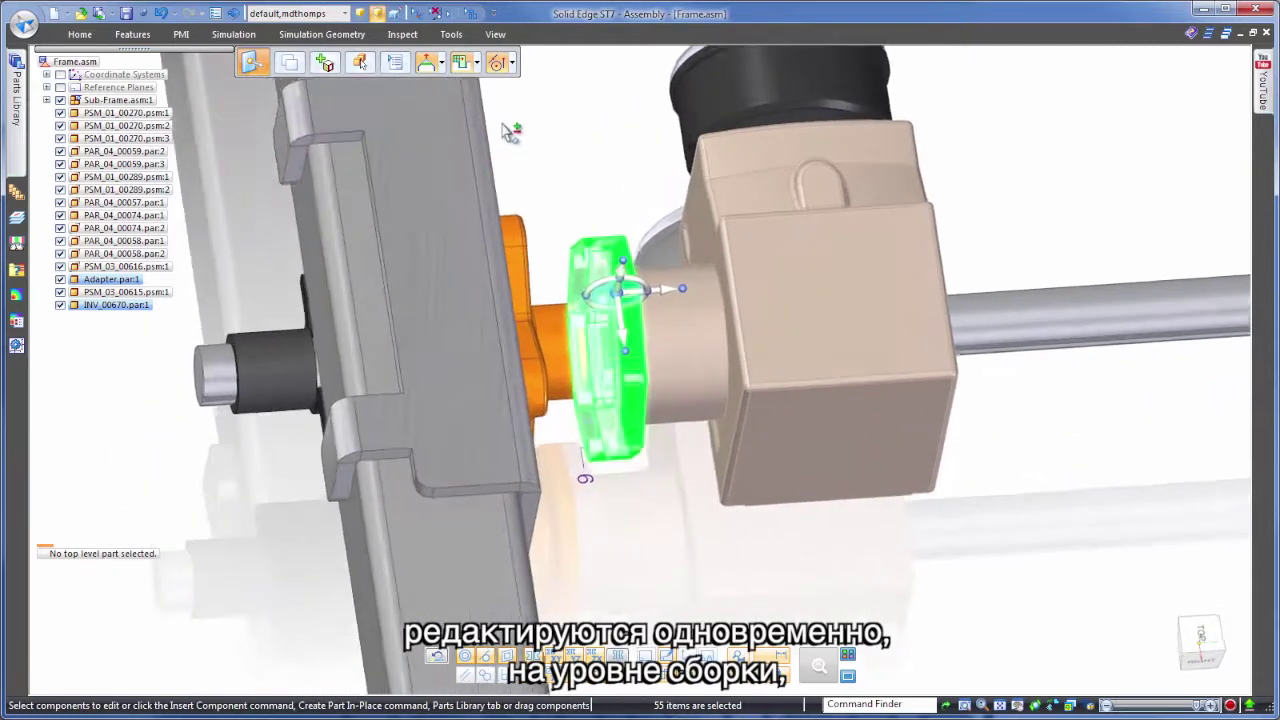
scroll(600, 180, "up", 2)
scroll(657, 200, "up", 2)
scroll(651, 280, "up", 2)
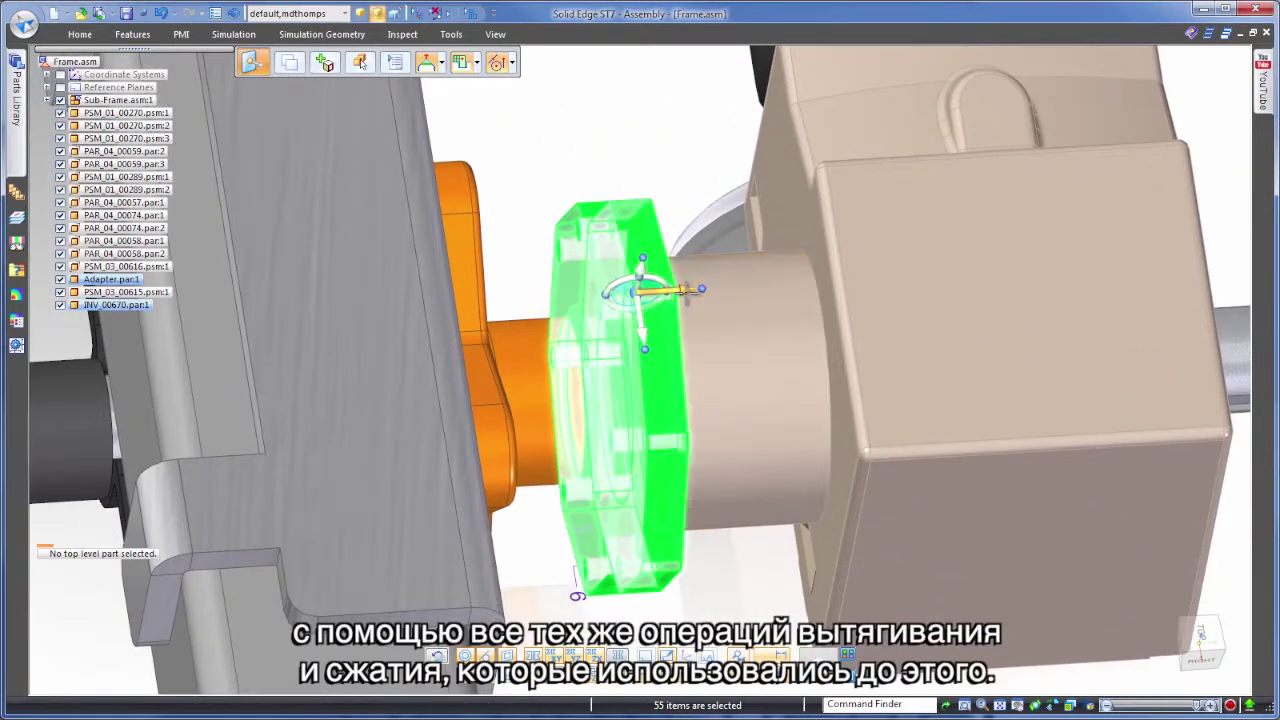
left_click(688, 291)
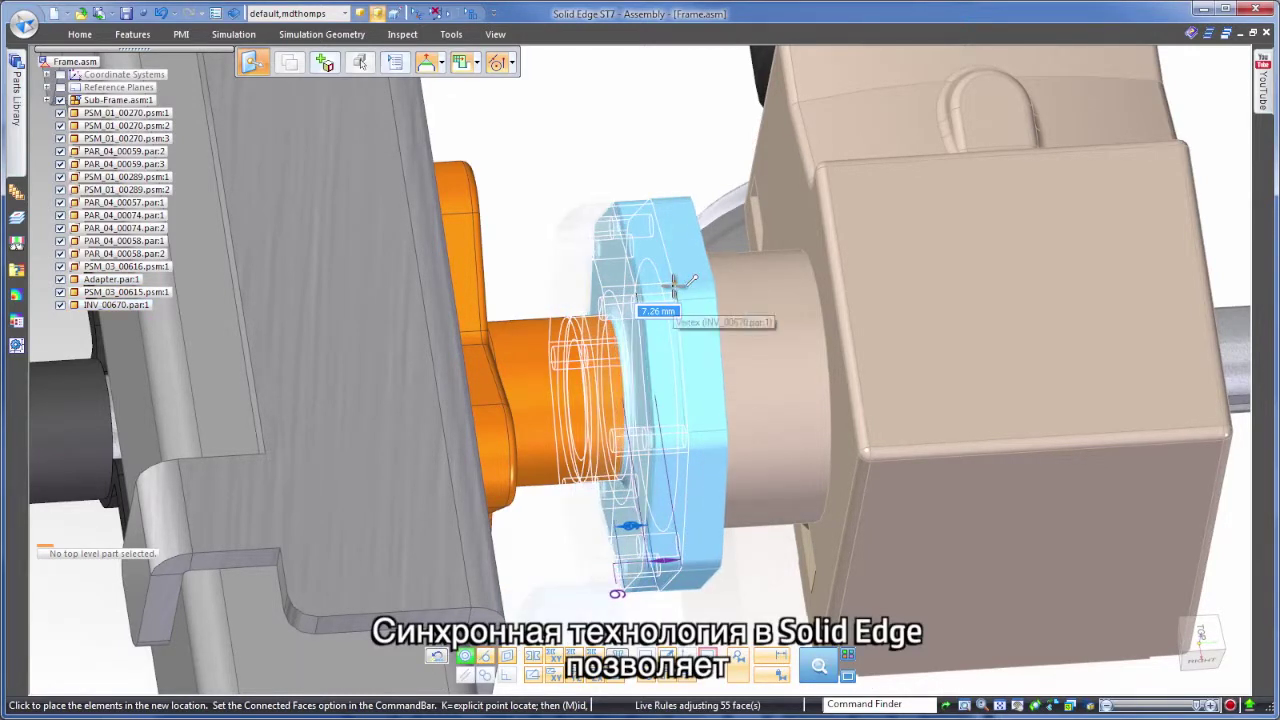
left_click(675, 293)
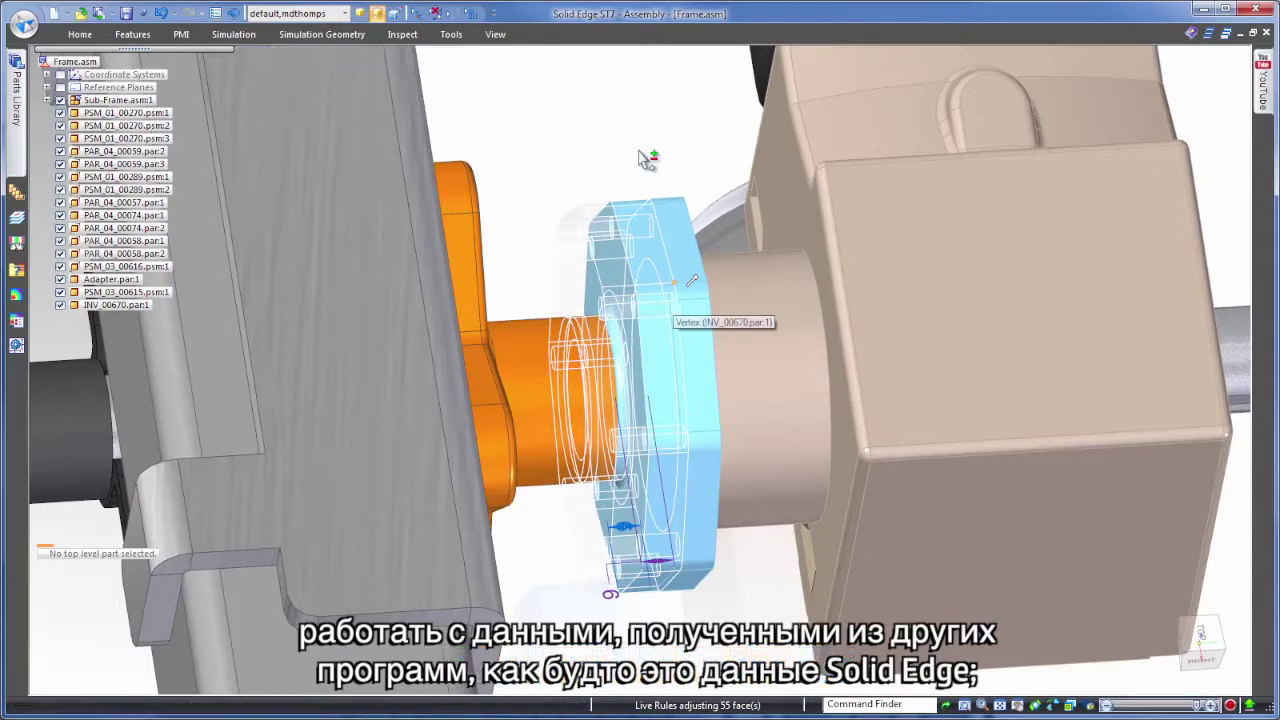